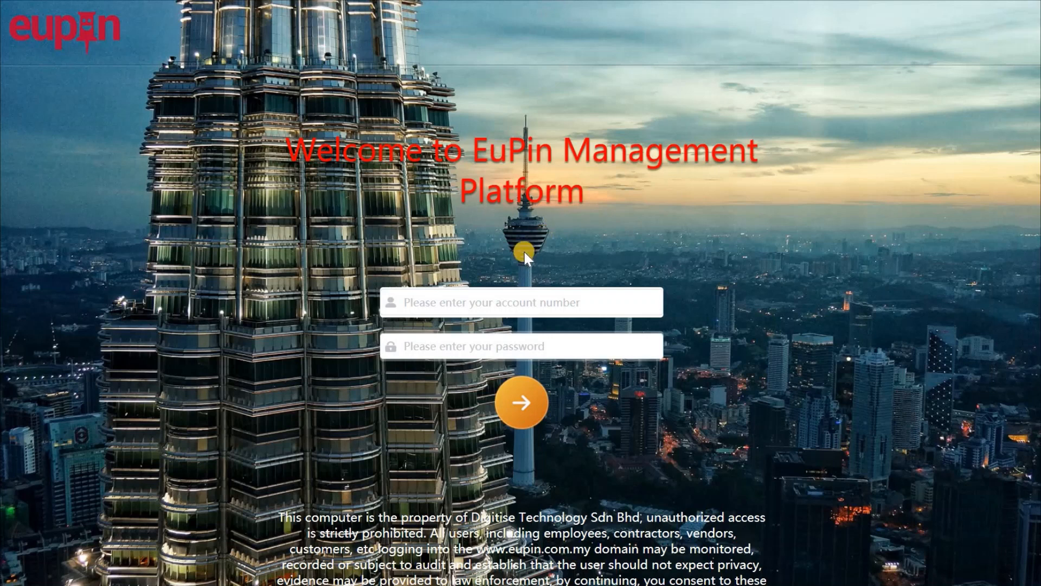
Enter the account number and let the browser autofill the saved password to sign in.
left_click(448, 303)
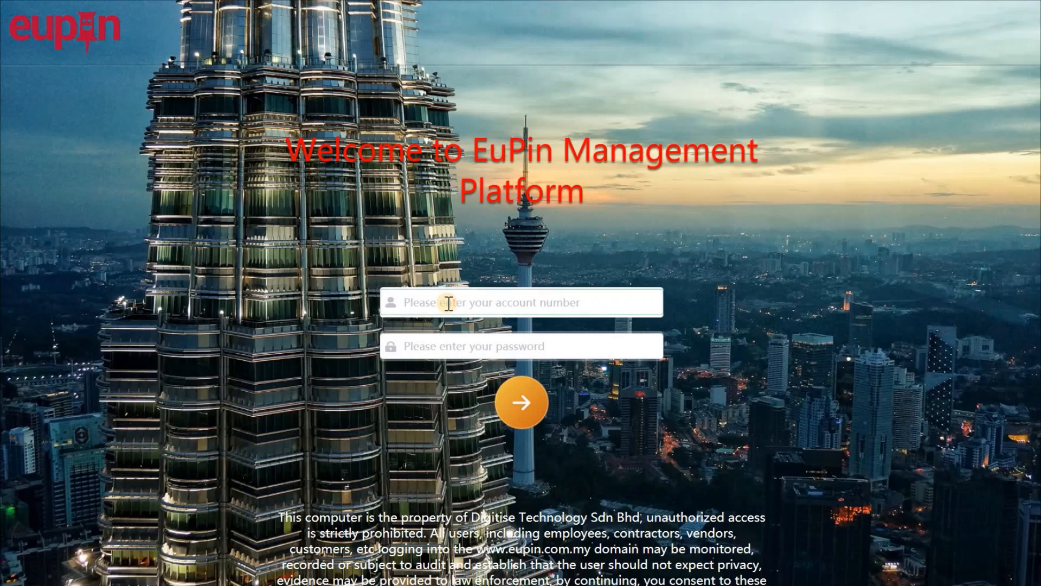
type("60")
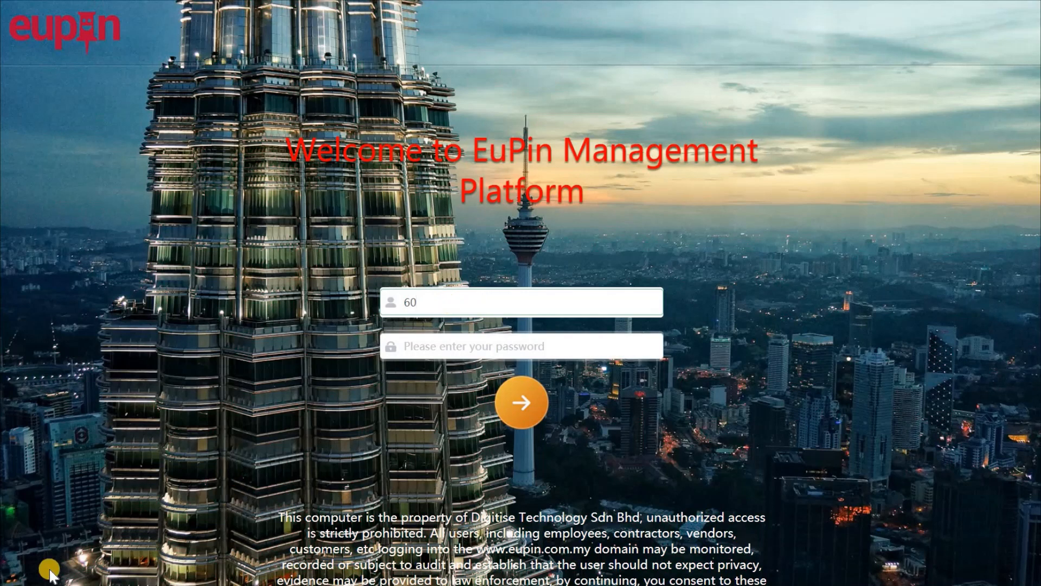
key("Tab")
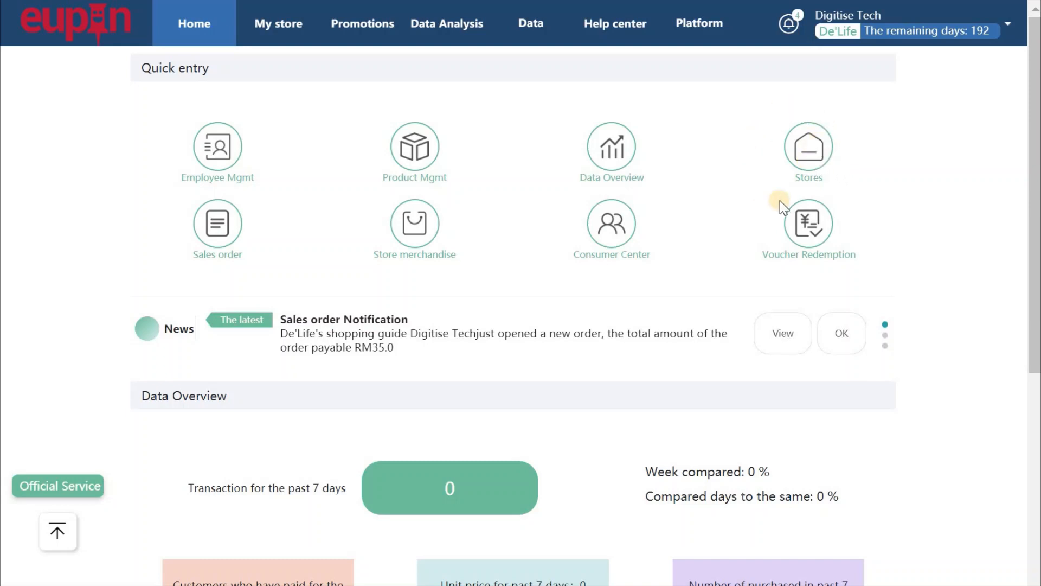
Go to the Stores list from Home and start a new store.
left_click(811, 156)
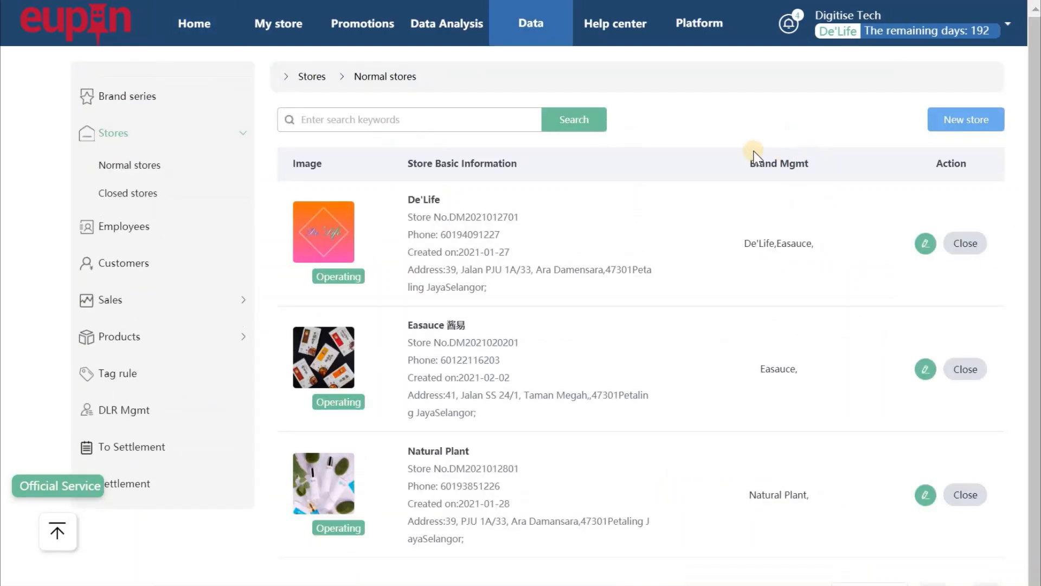
left_click(971, 119)
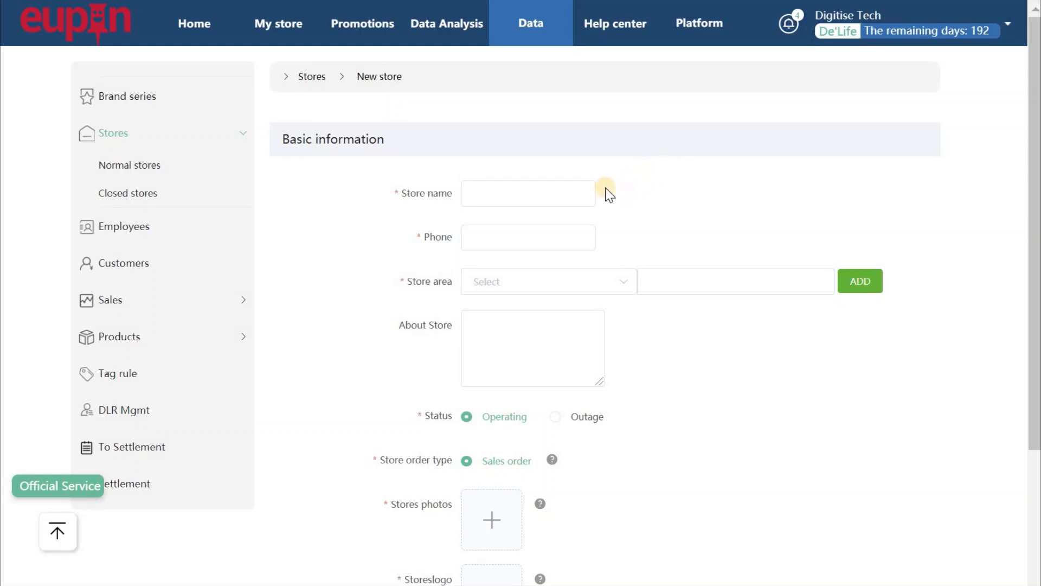
Name the new store 'The Eu Store' and enter the store's phone number.
left_click(566, 197)
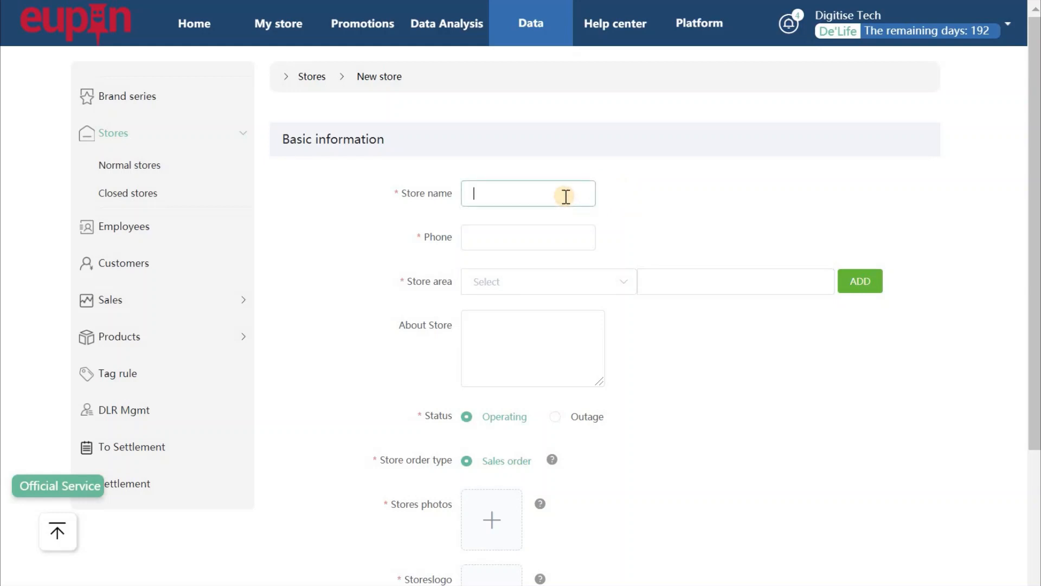
type("The Eu Store")
left_click(562, 237)
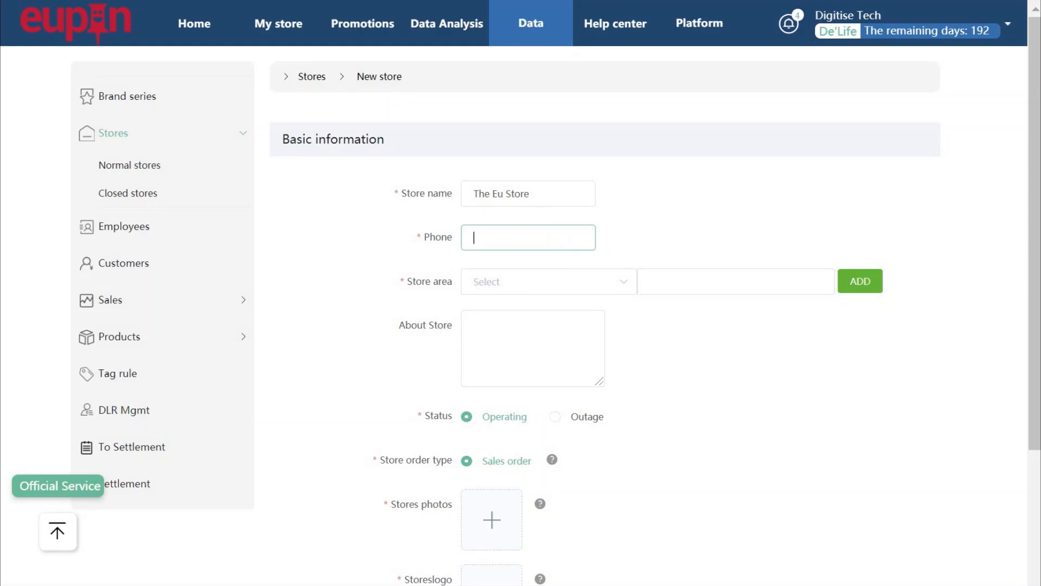
type("60123456789")
left_click(529, 283)
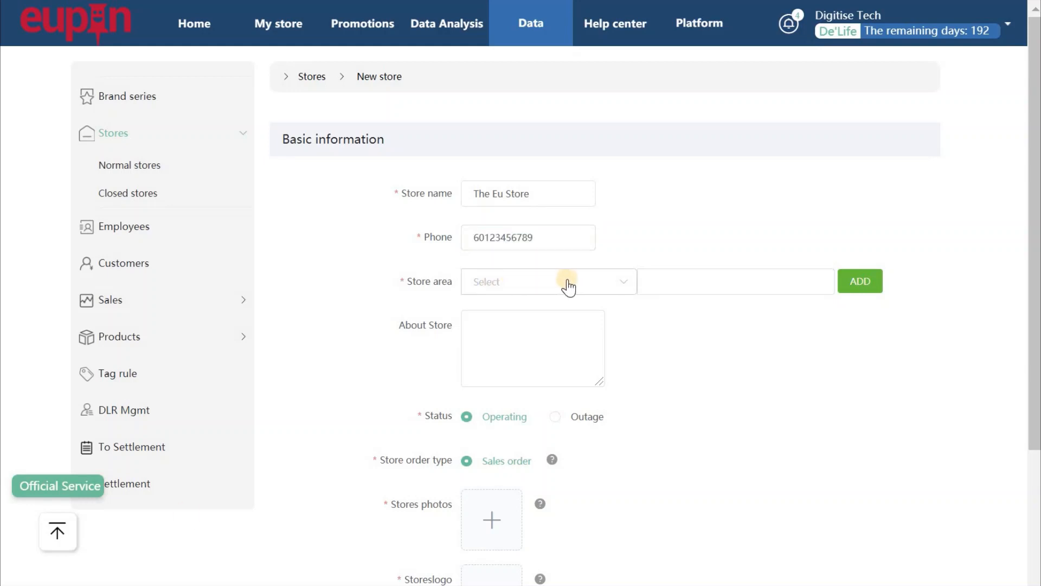
Set the store area to Selangor / Petaling Jaya / 46000.
left_click(620, 288)
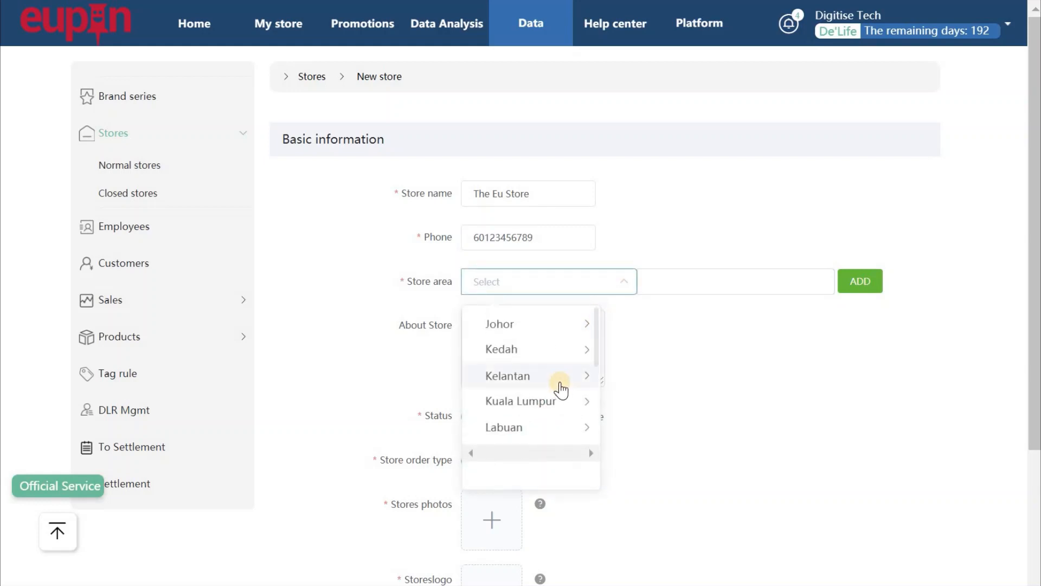
scroll(561, 390, "down", 5)
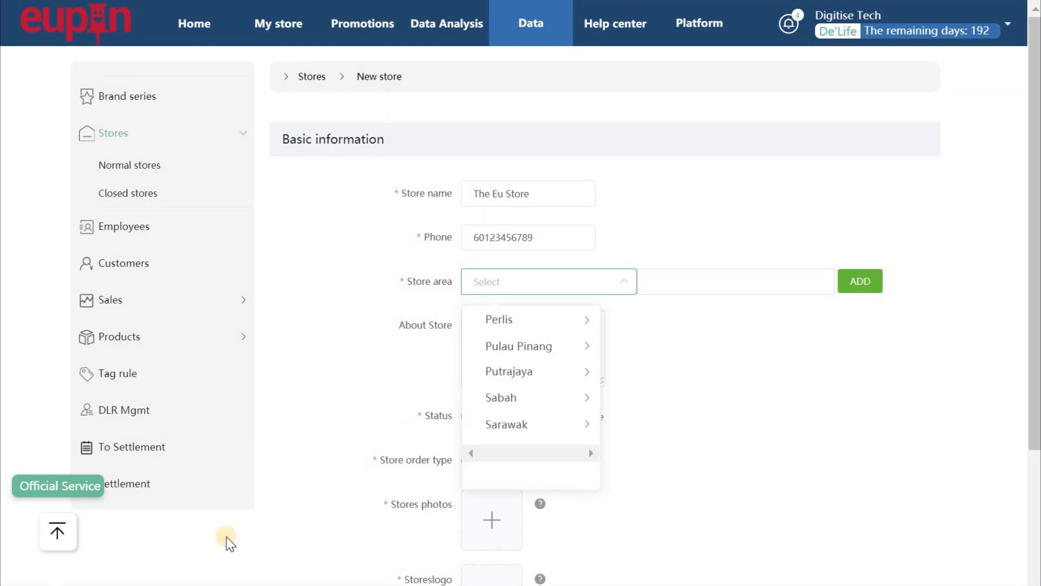
scroll(498, 413, "down", 1)
left_click(507, 404)
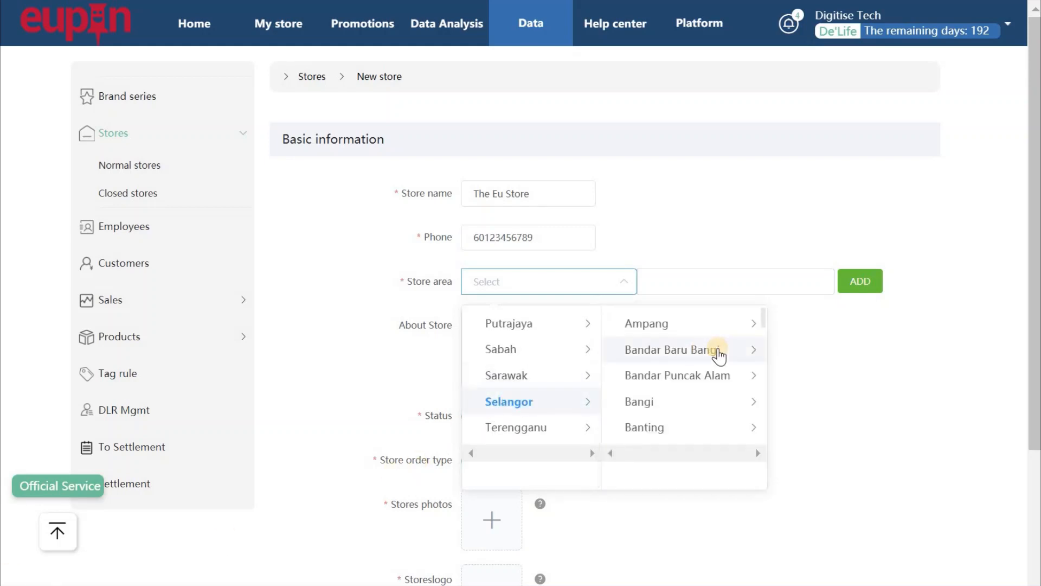
scroll(720, 356, "down", 6)
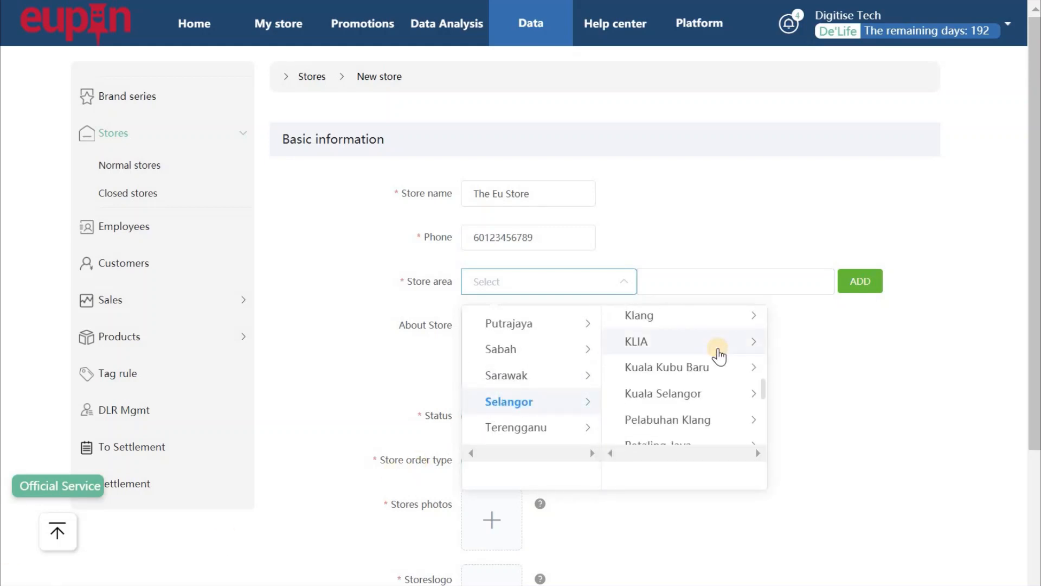
scroll(720, 353, "down", 4)
scroll(694, 341, "up", 2)
left_click(667, 333)
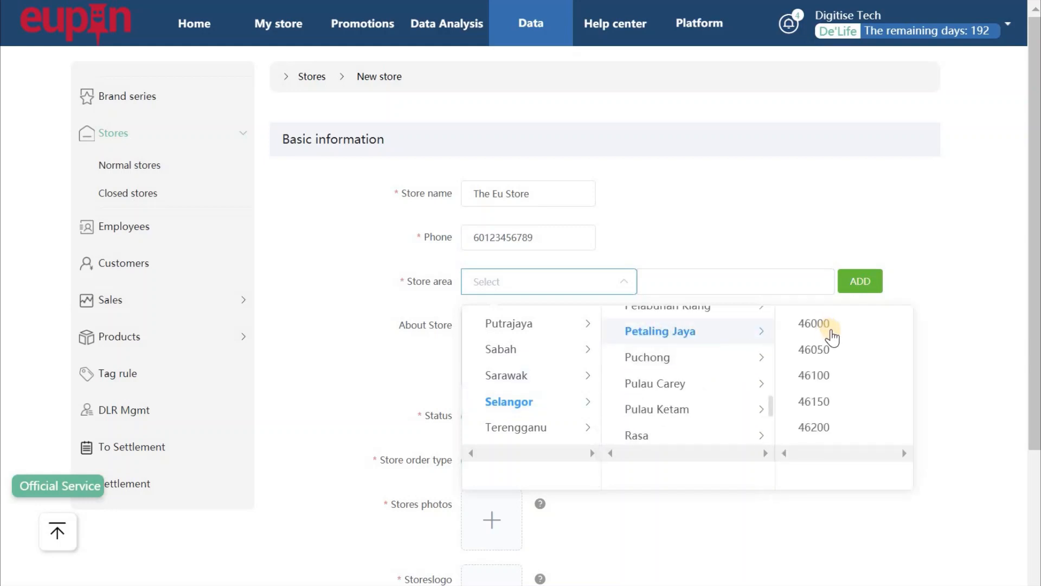
left_click(823, 325)
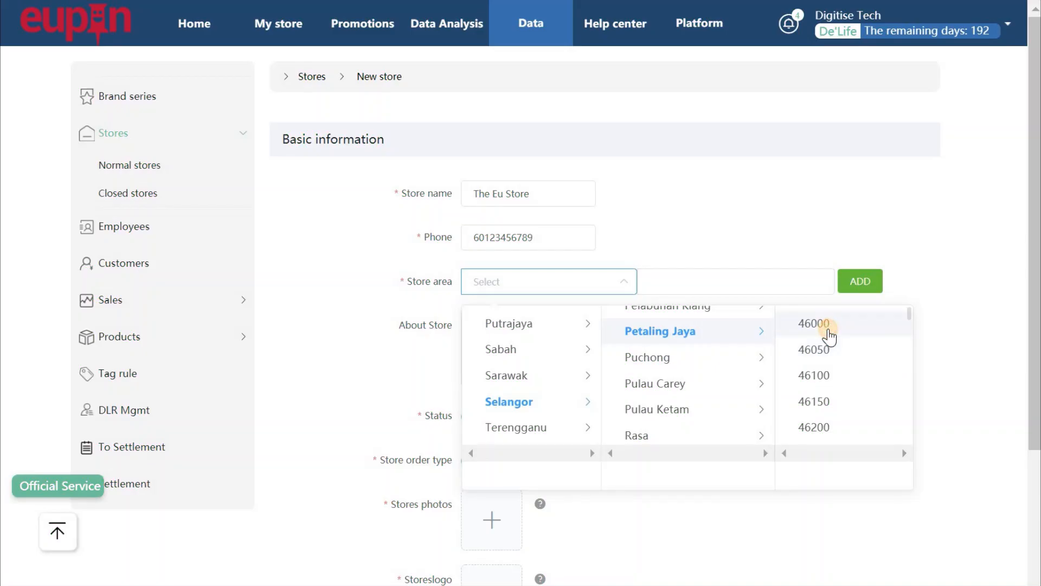
Enter the store's street address and add an extra store-area row.
left_click(700, 281)
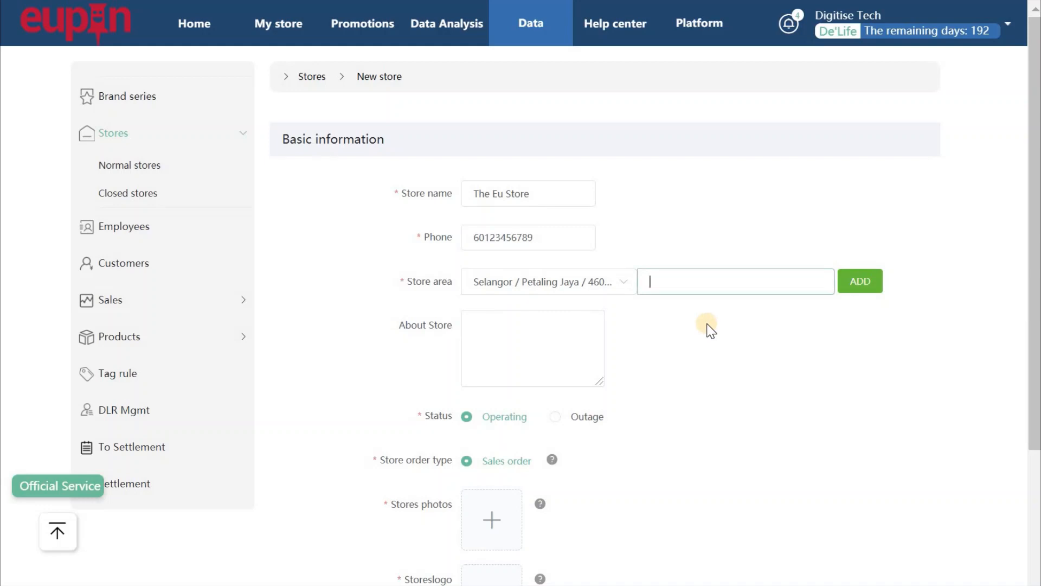
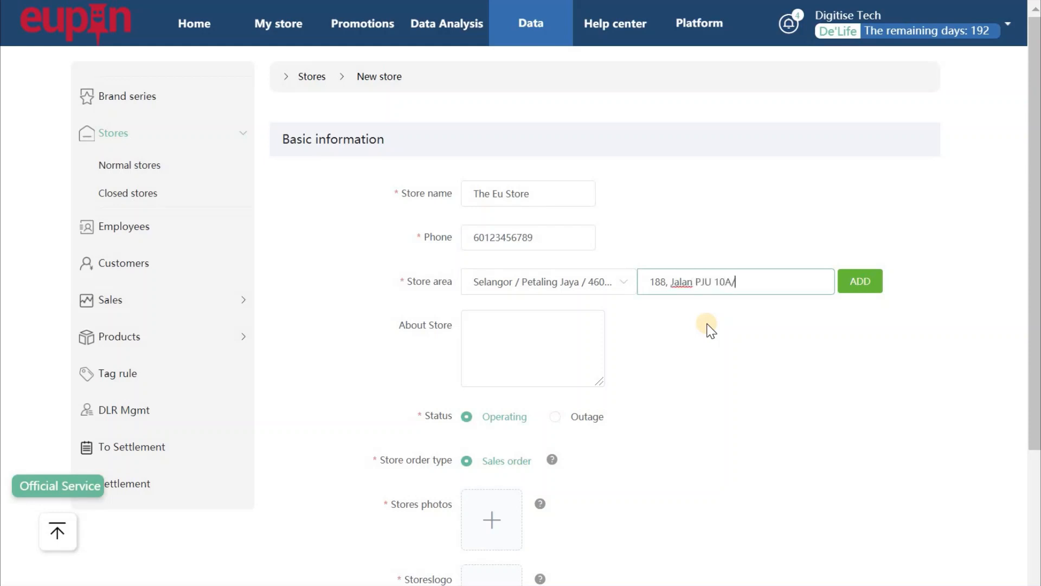
left_click(857, 287)
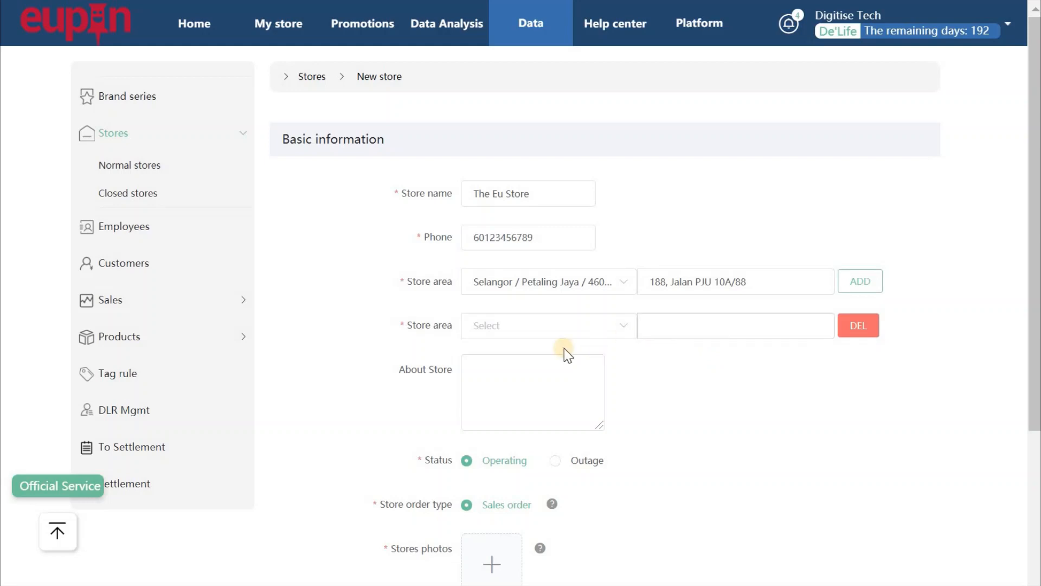
Remove the extra area row, describe the store as 'The new Eupin store', keep status Operating.
left_click(861, 330)
left_click(503, 335)
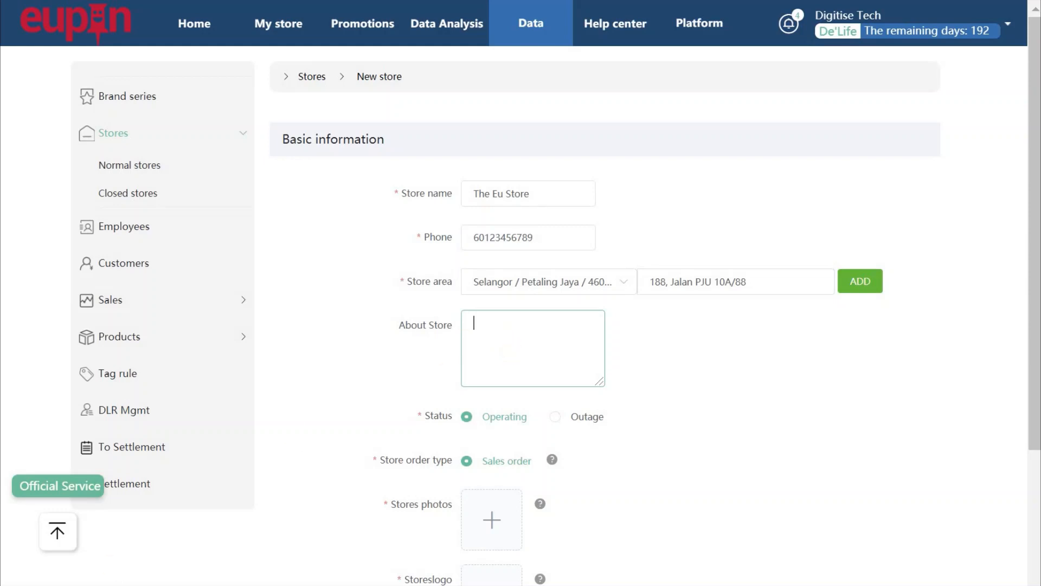
type("The new Eupin store")
left_click(495, 415)
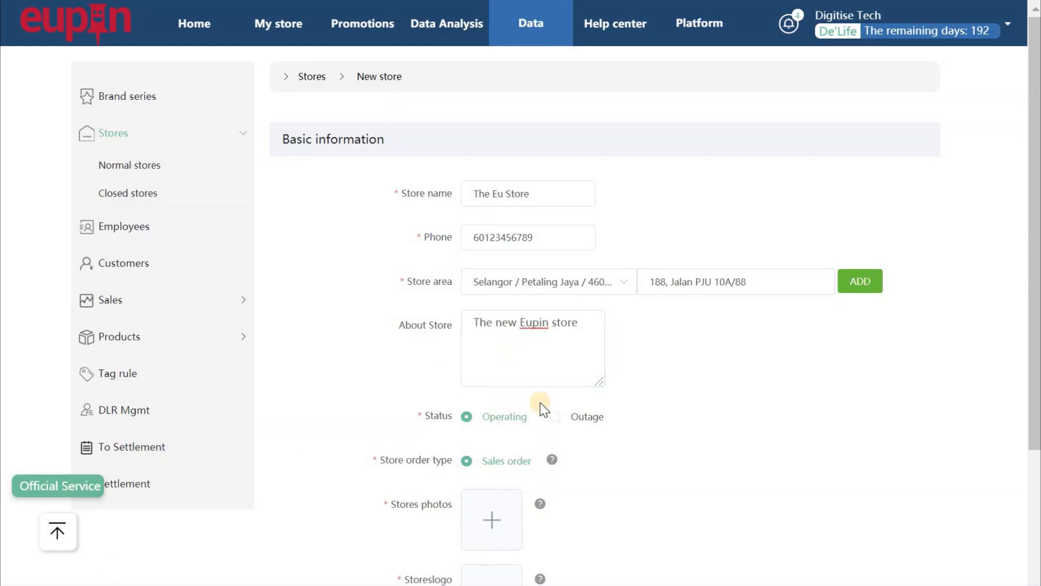
left_click(484, 424)
left_click_drag(1036, 402, 1031, 522)
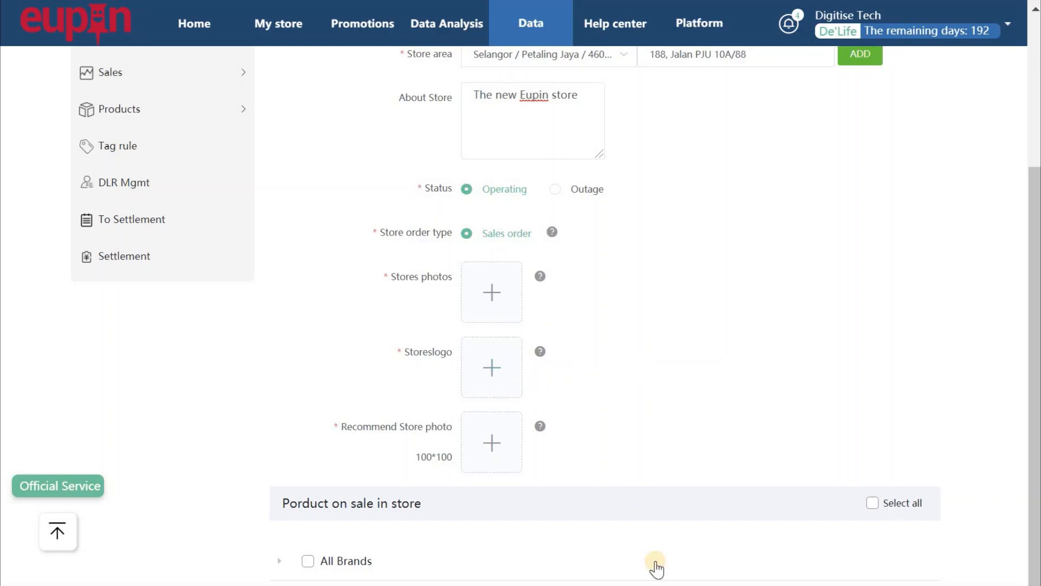
mouse_move(575, 585)
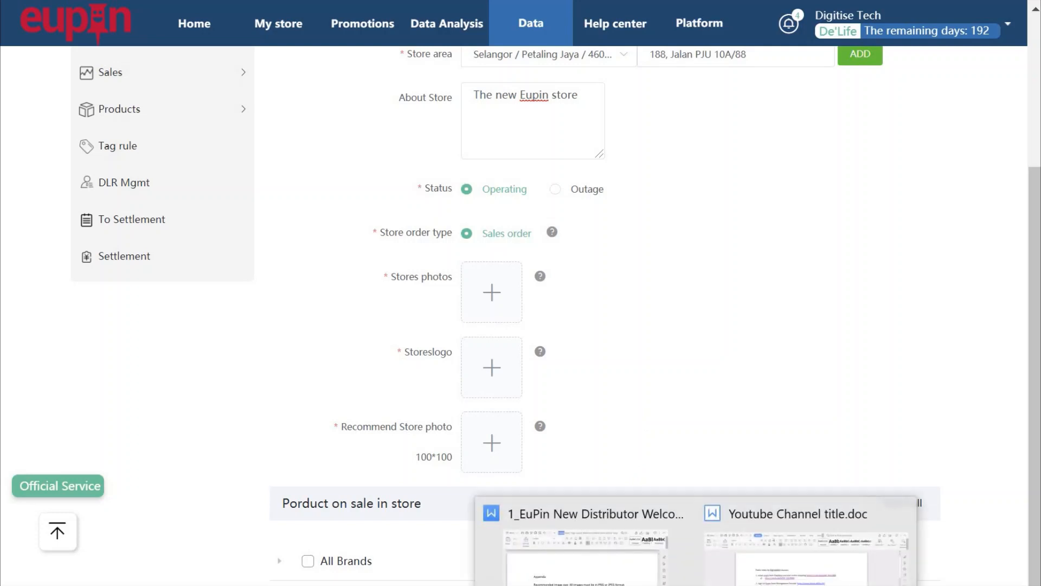
left_click(571, 556)
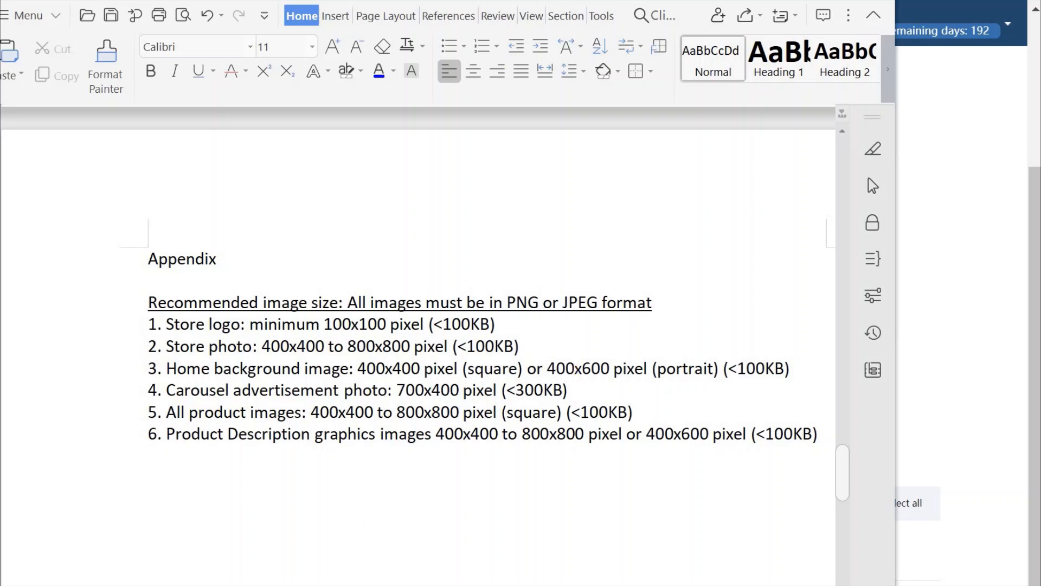
key("alt+Tab")
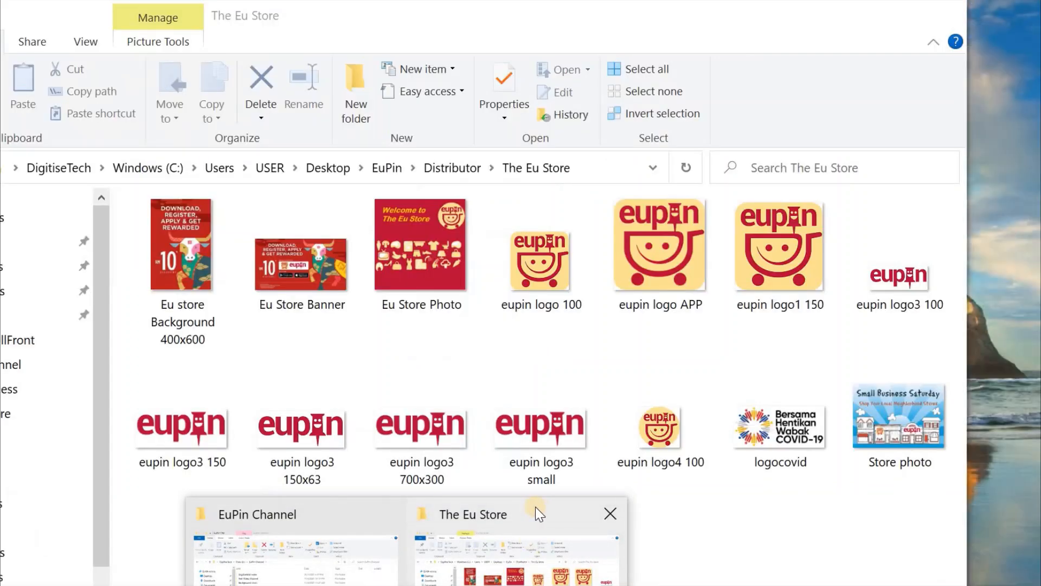
left_click(535, 507)
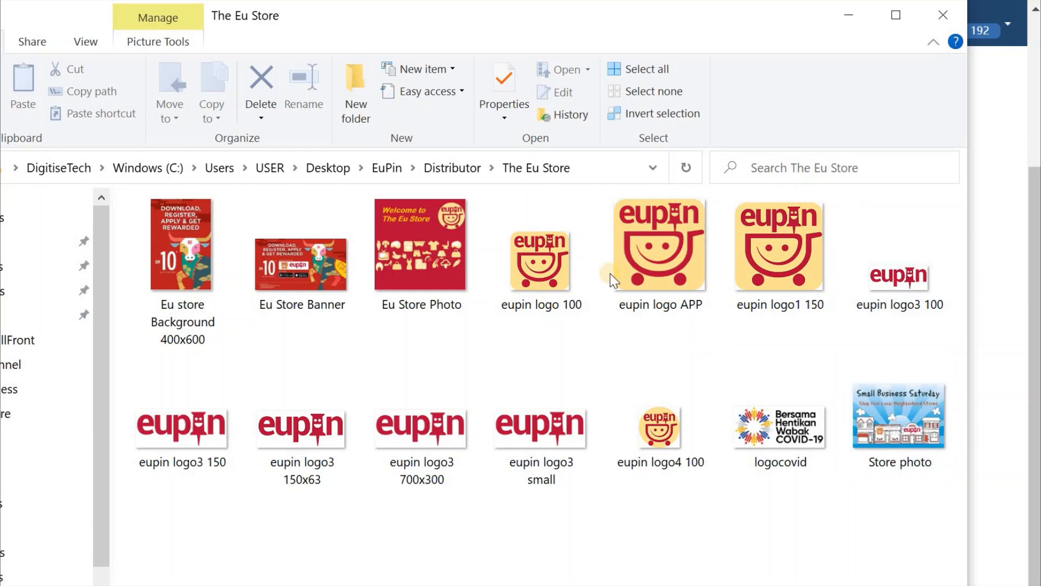
left_click(581, 312)
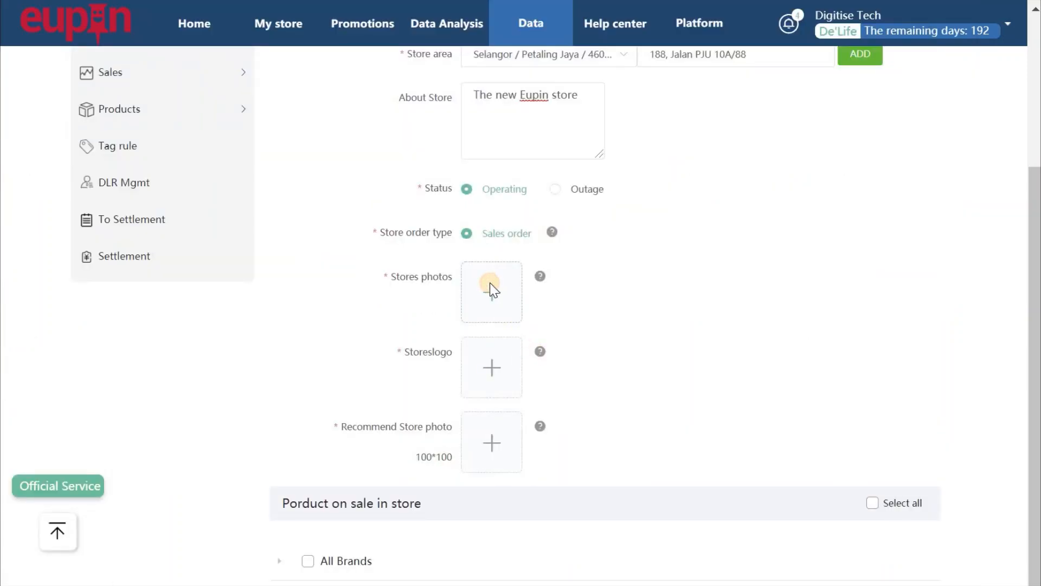
Upload Eu Store Photo as the store photo, replacing the mistakenly uploaded eupin logo 100.
left_click(490, 282)
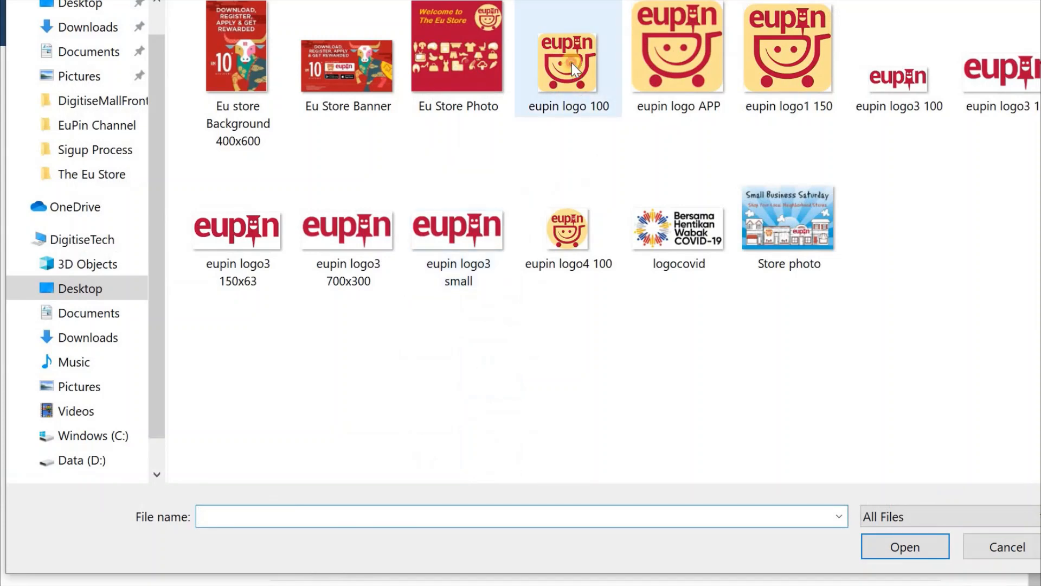
left_click(572, 69)
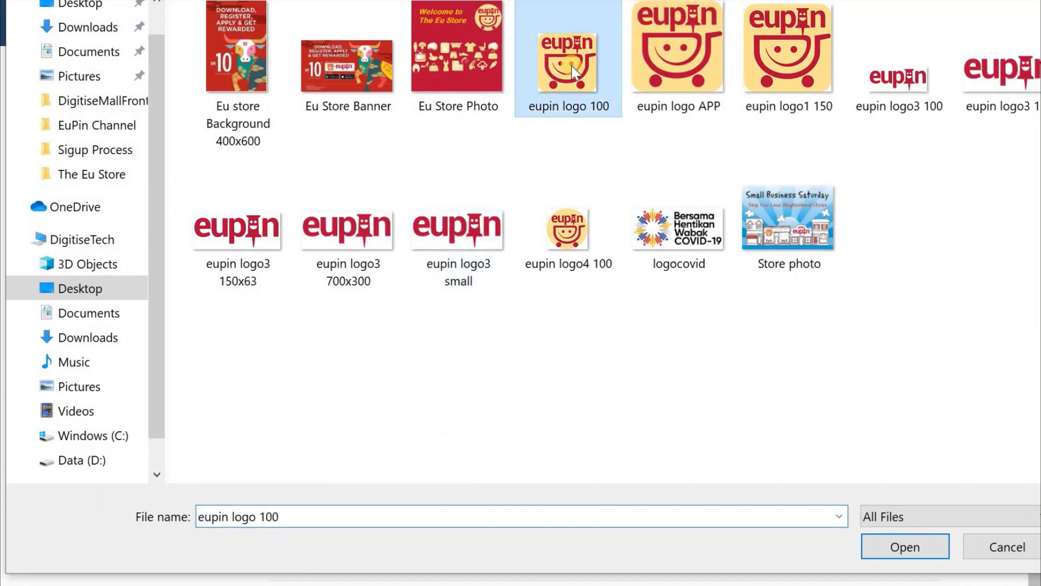
left_click(904, 549)
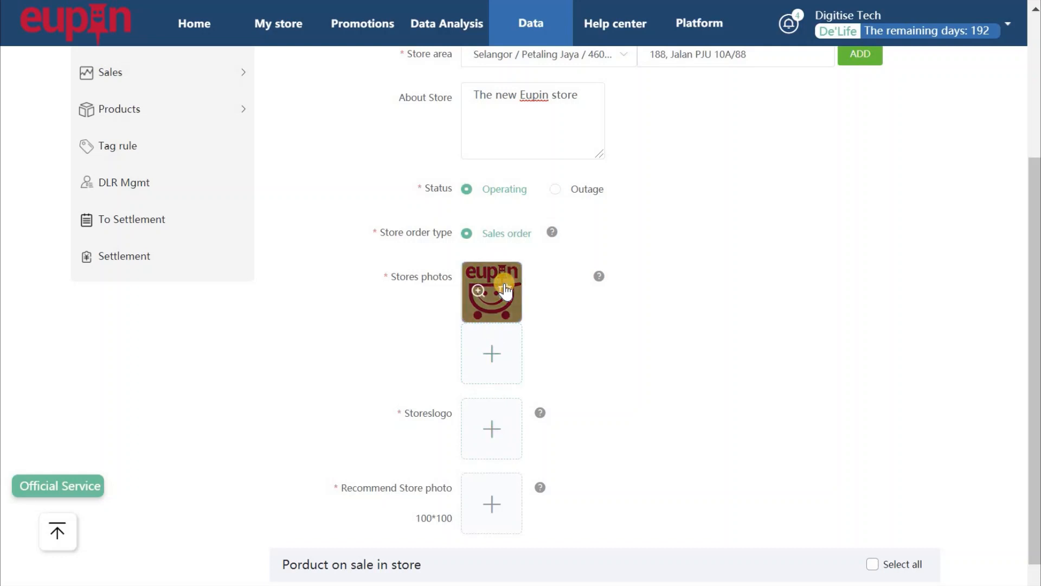
left_click(504, 290)
left_click(491, 291)
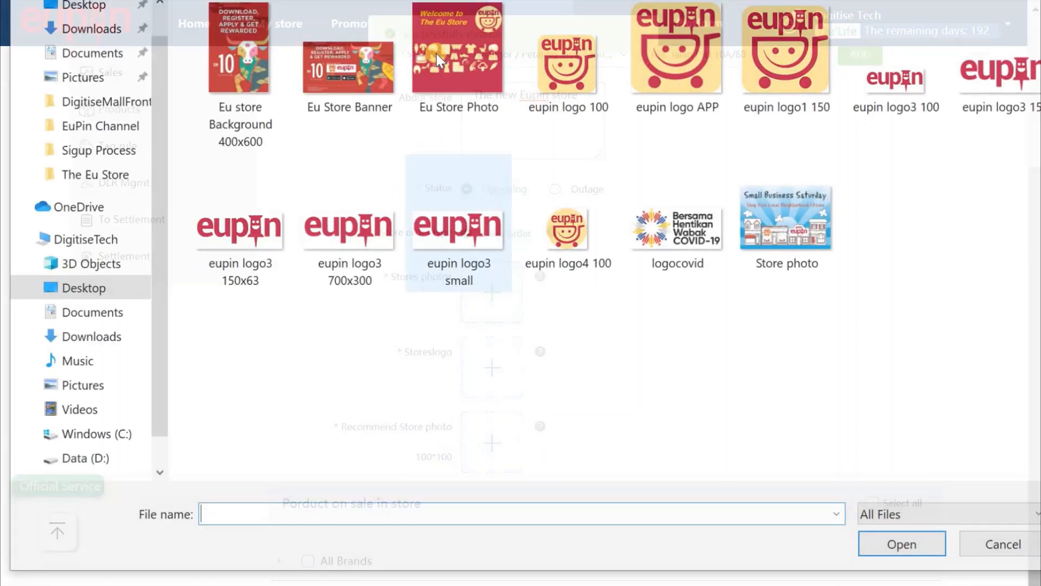
left_click(443, 41)
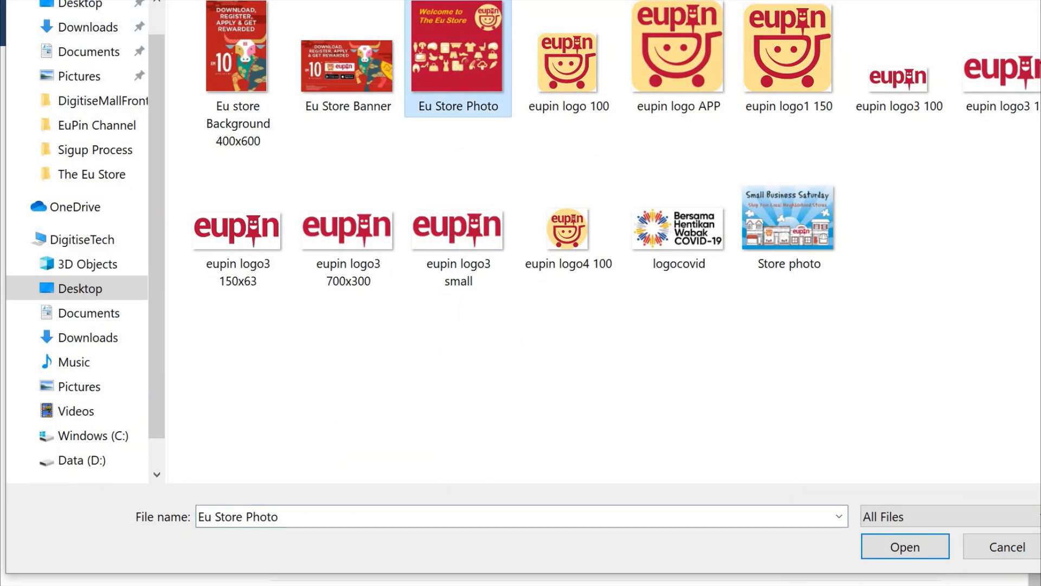
left_click(921, 546)
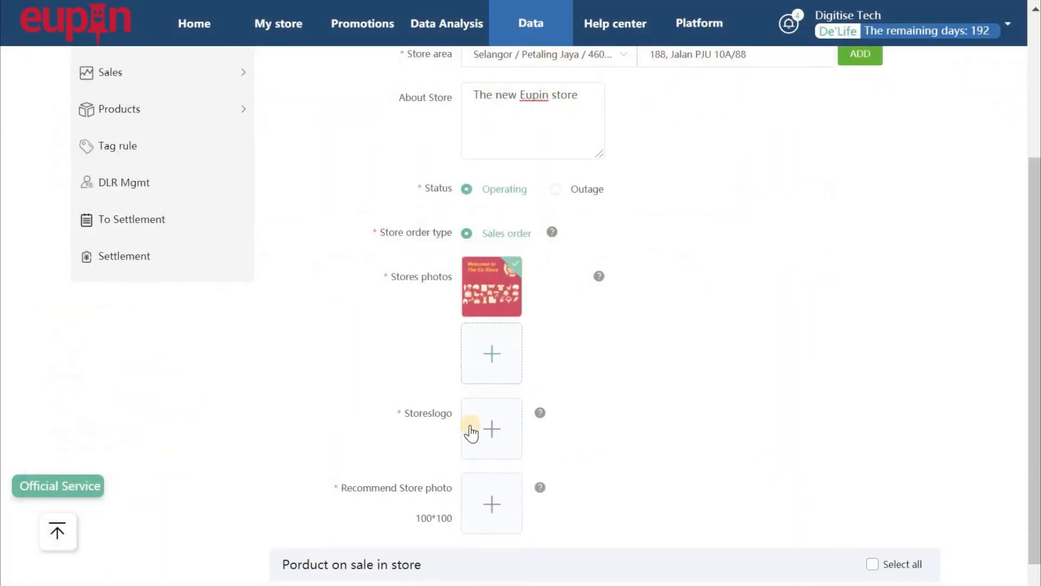
Upload eupin logo 100 as the store logo.
left_click(490, 428)
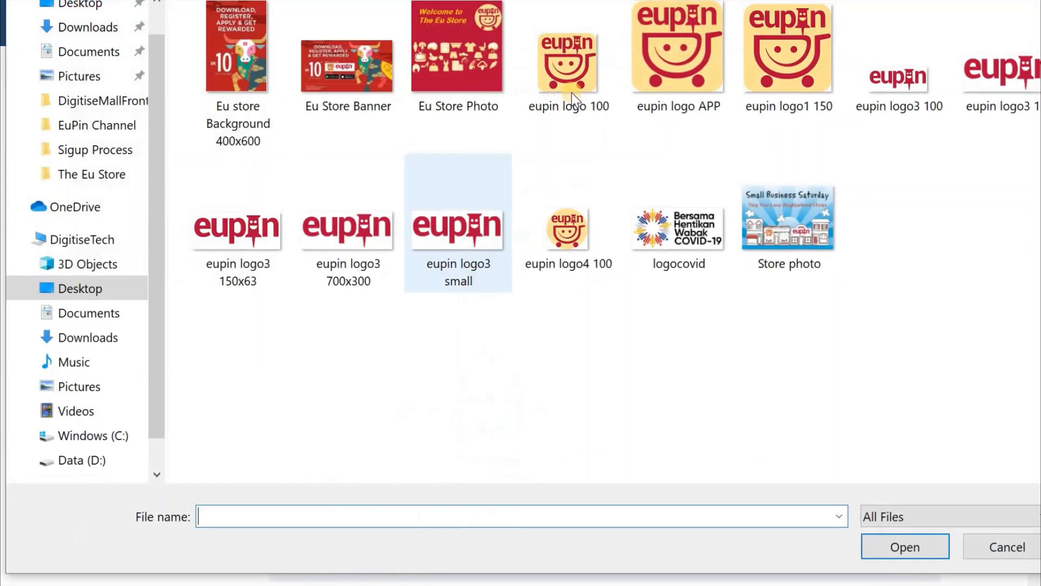
left_click(574, 70)
left_click(899, 540)
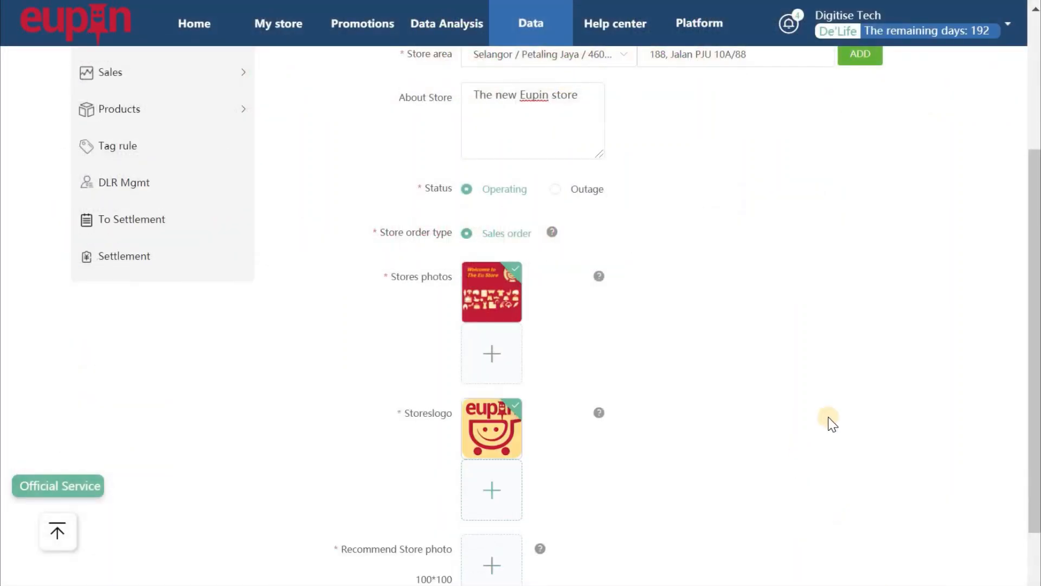
scroll(632, 415, "down", 3)
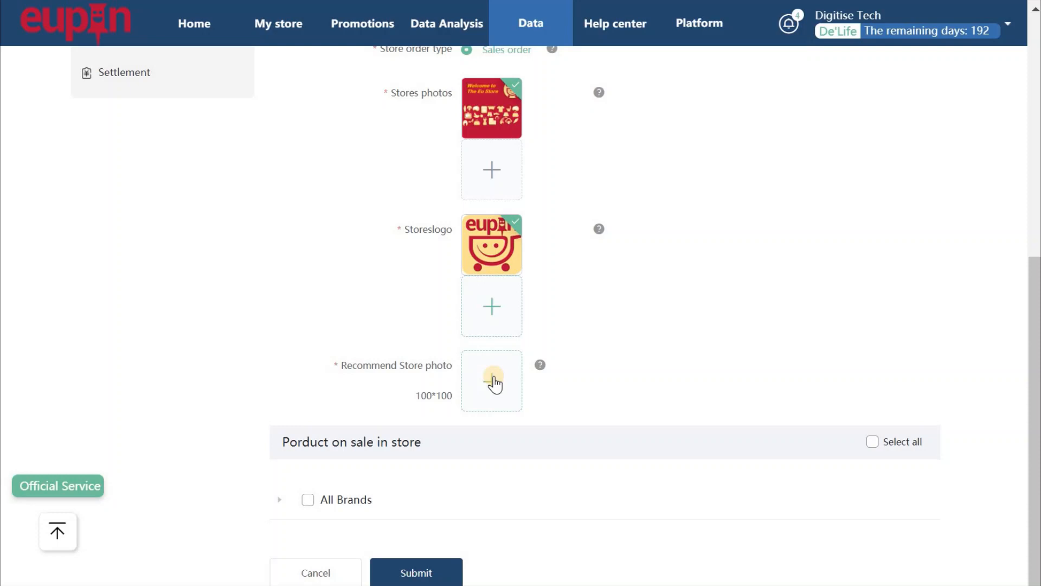
Upload eupin logo3 150x63 as the Recommend Store photo.
left_click(494, 383)
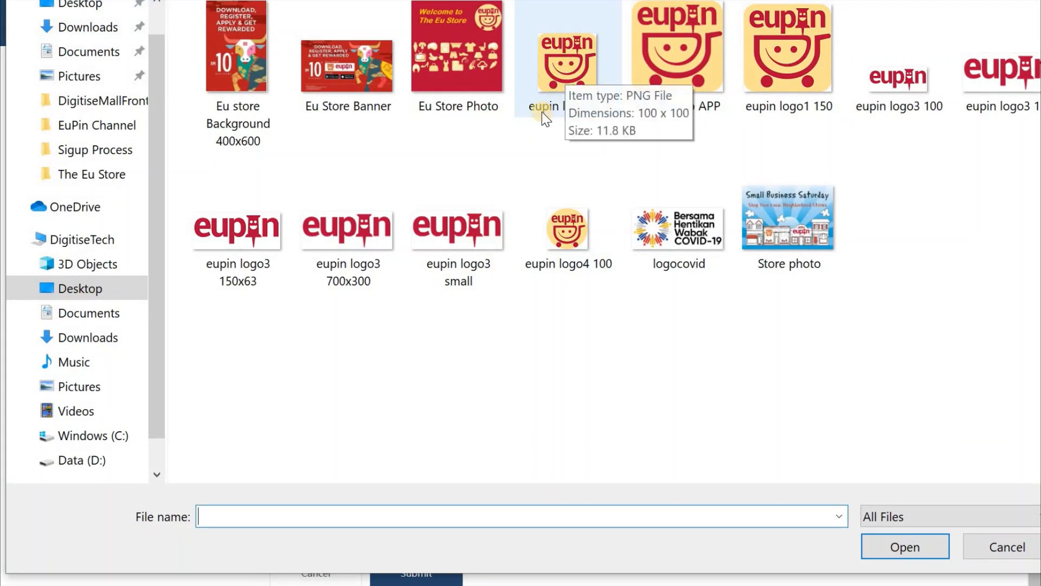
left_click(211, 265)
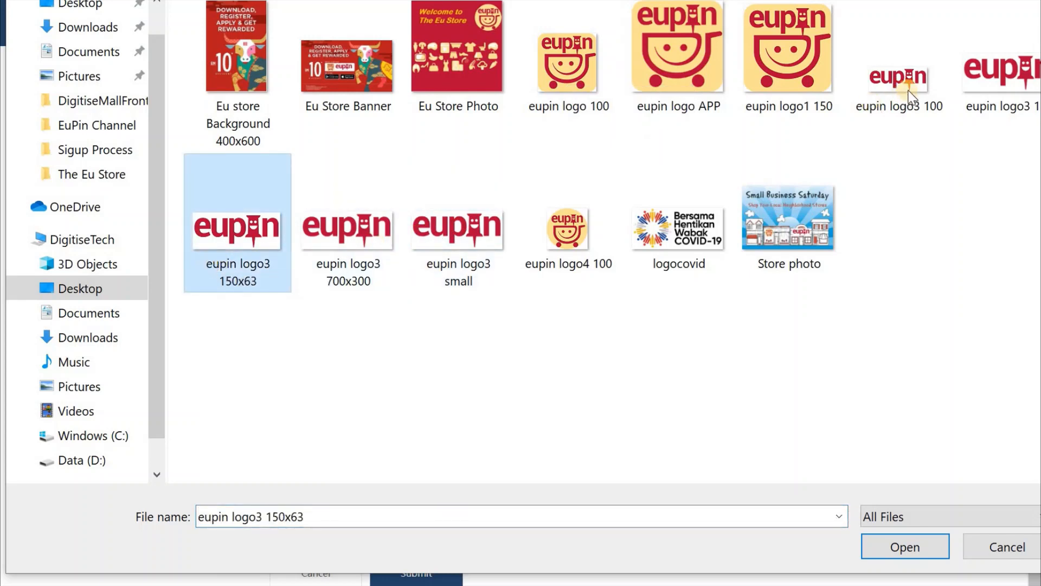
left_click(920, 550)
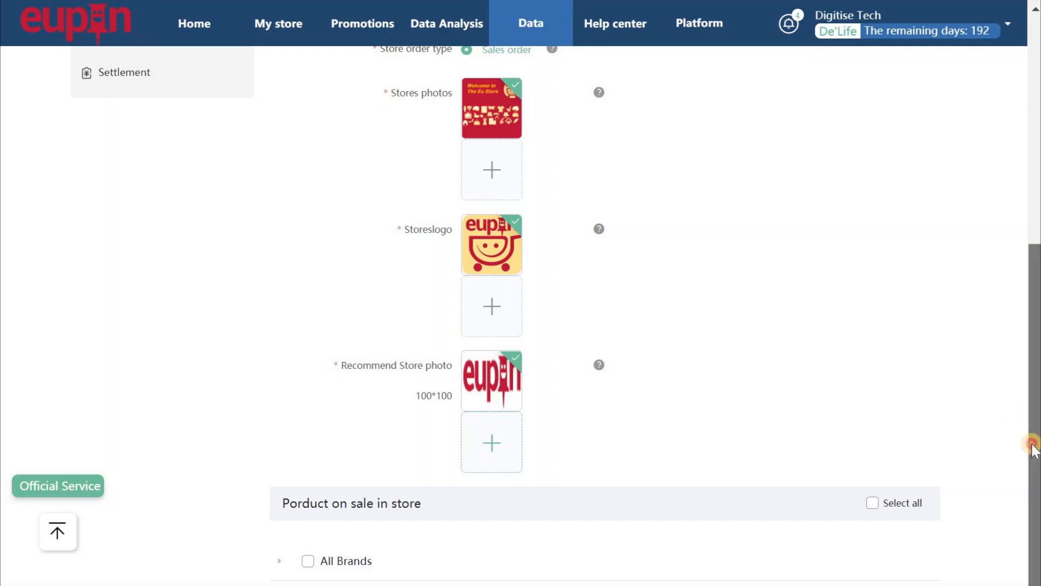
left_click_drag(1033, 449, 1030, 483)
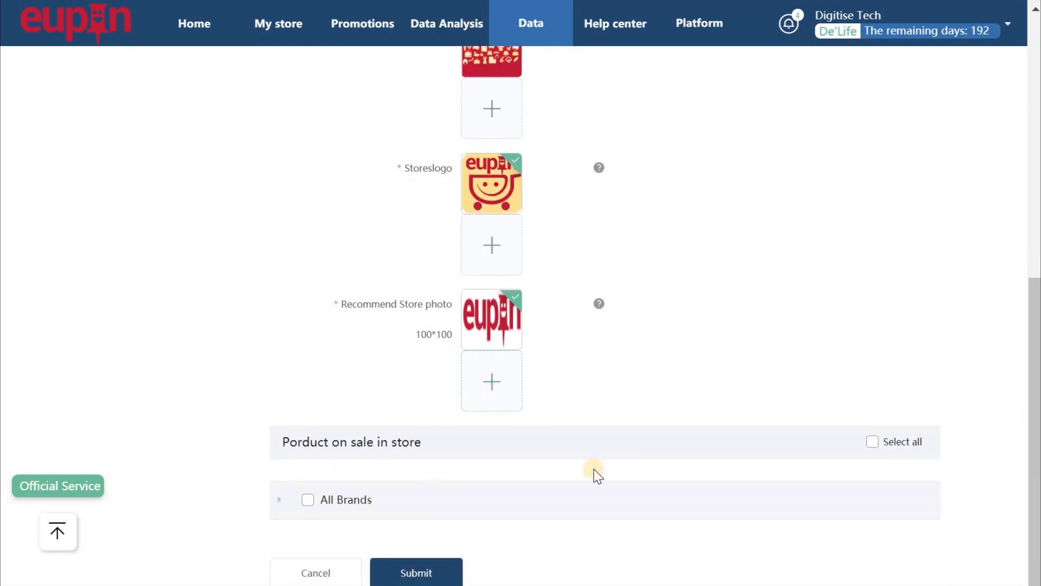
Assign the brands Easauce and De'Life to The Eu Store and submit it.
left_click(597, 484)
scroll(766, 411, "down", 2)
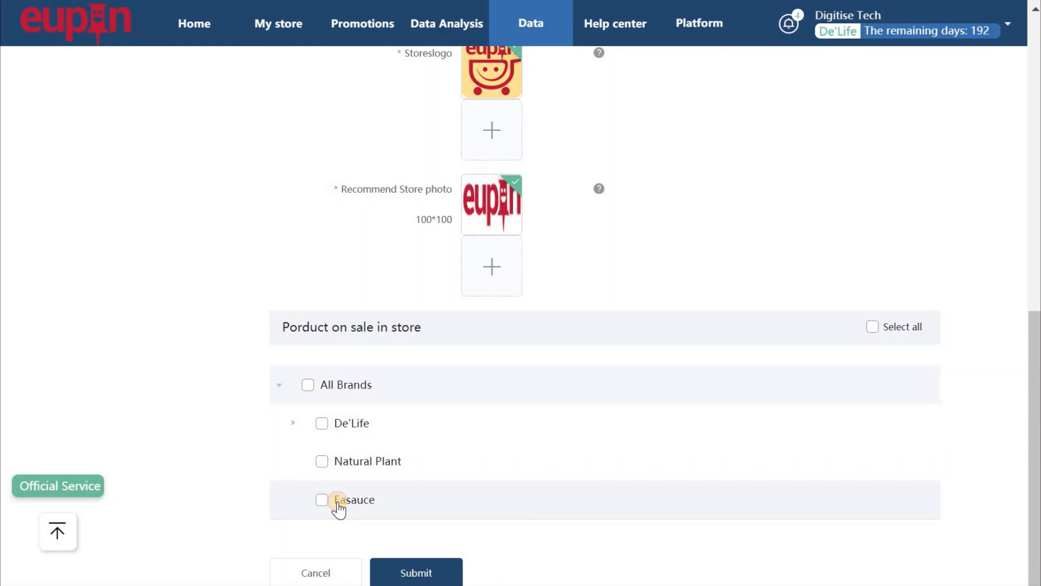
left_click(332, 500)
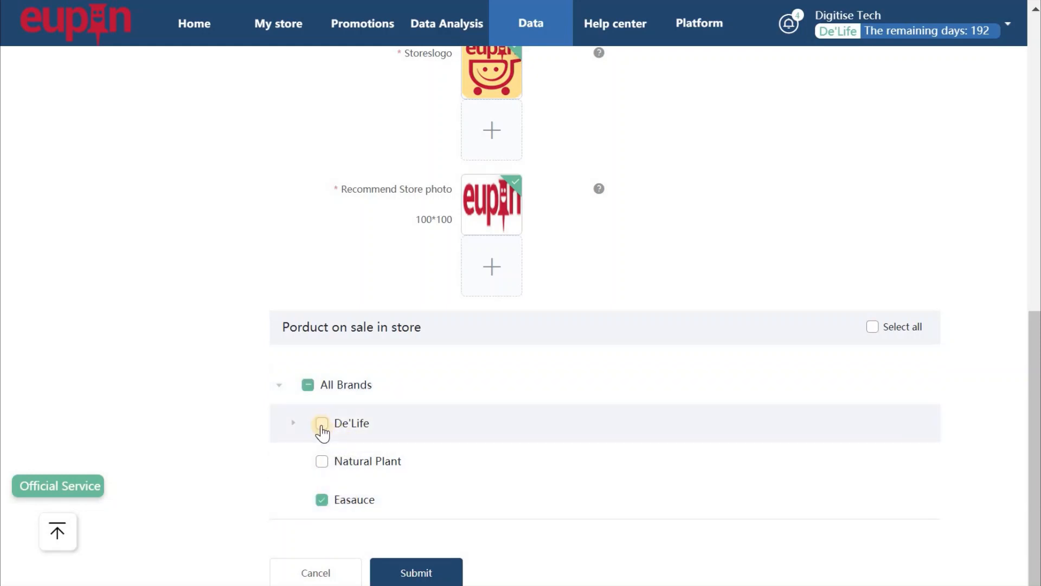
left_click(322, 423)
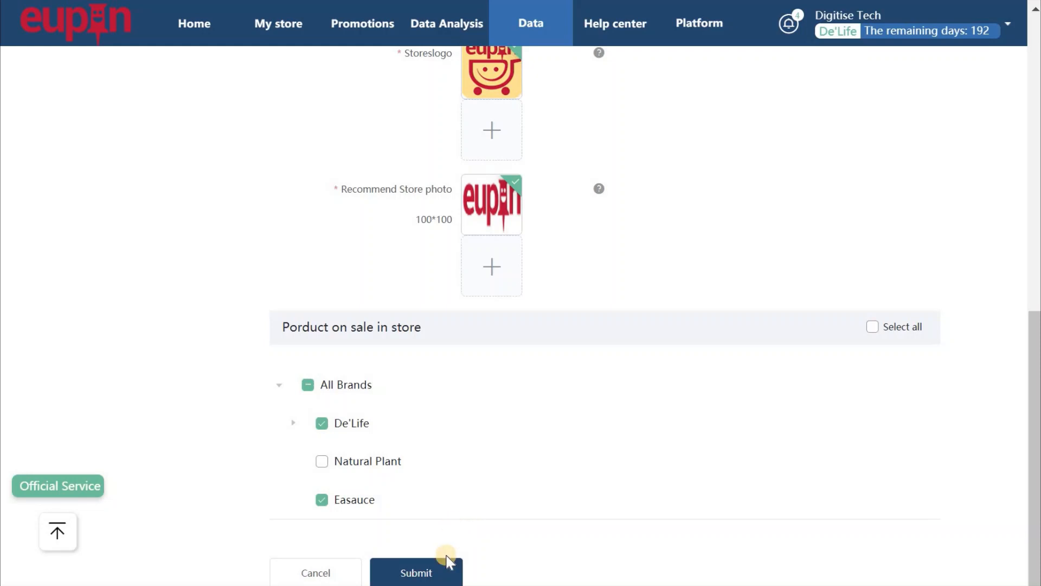
left_click(432, 573)
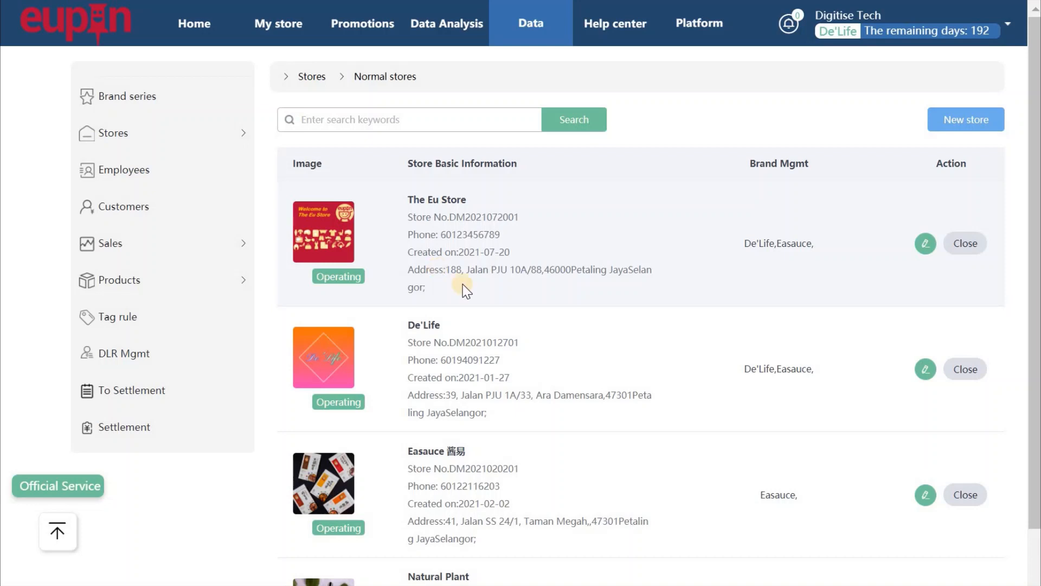
Go to My store and open Store Display > Store Design.
left_click(286, 27)
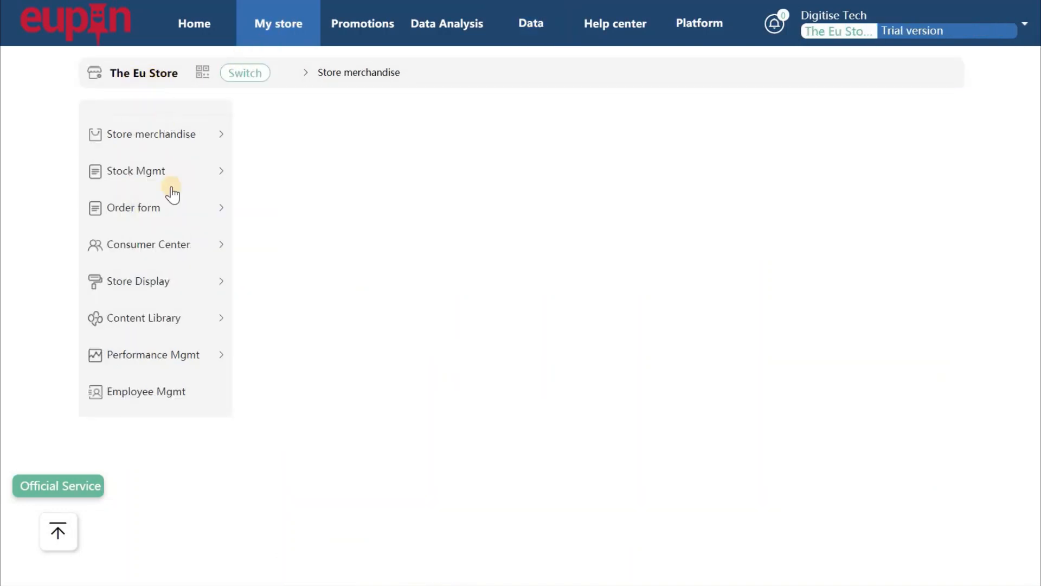
left_click(162, 279)
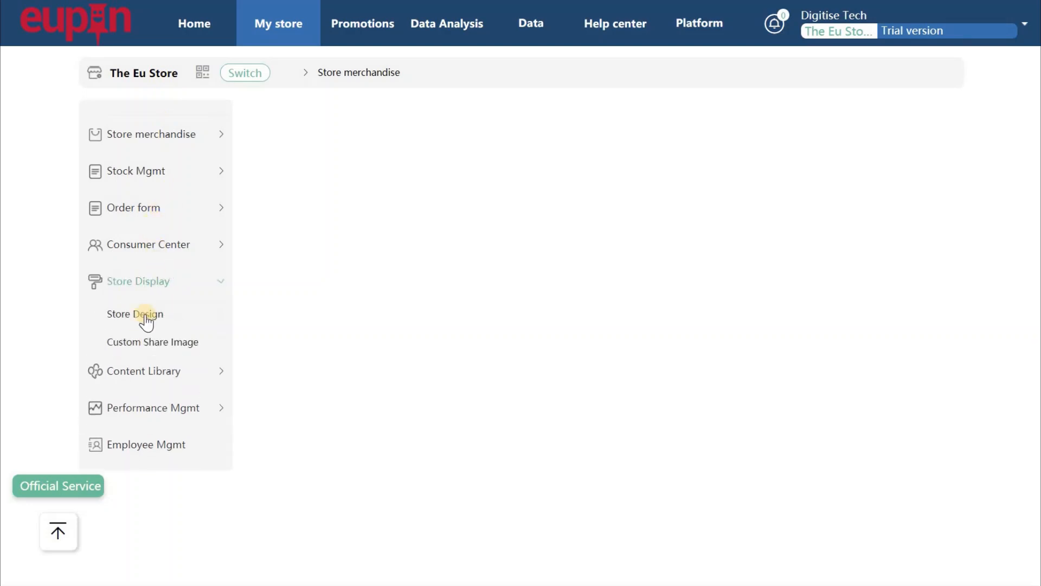
left_click(139, 315)
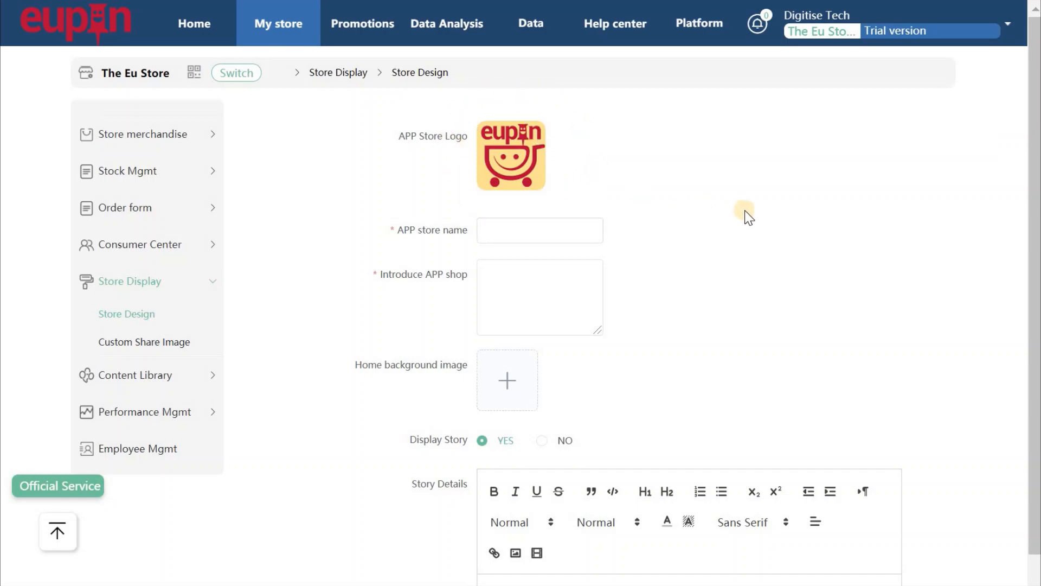
Enter APP store name 'The Eu Store 优' and paste the introduction 'The first Eu Store in Malaysia'.
left_click_drag(1033, 225, 1034, 267)
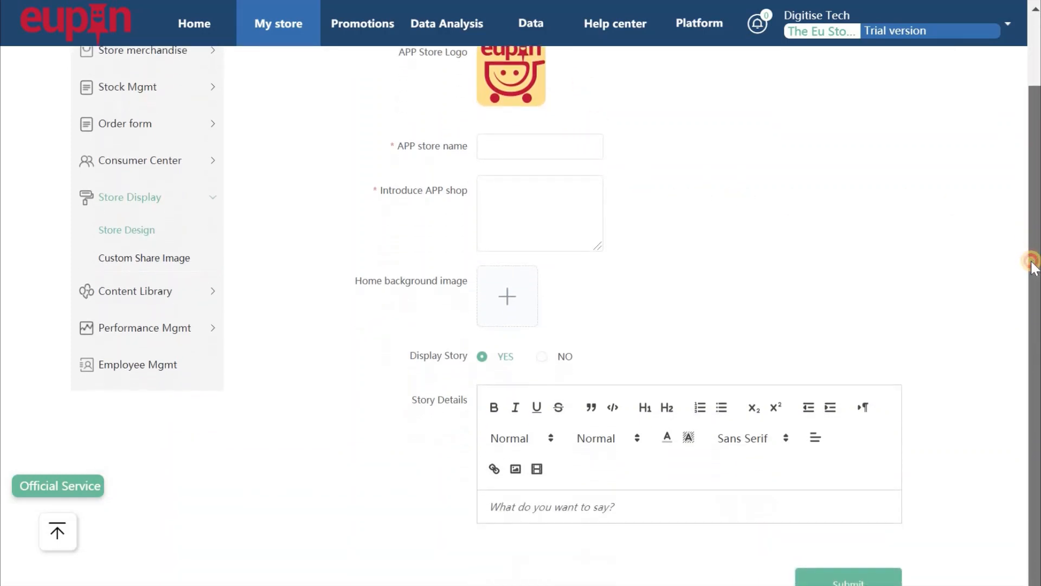
left_click(530, 148)
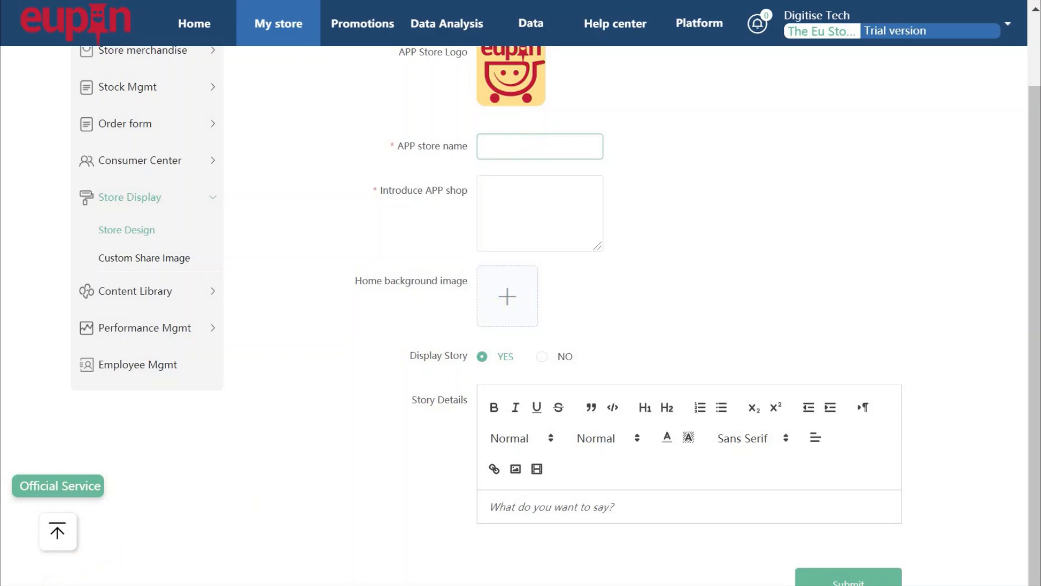
left_click(525, 154)
type("t")
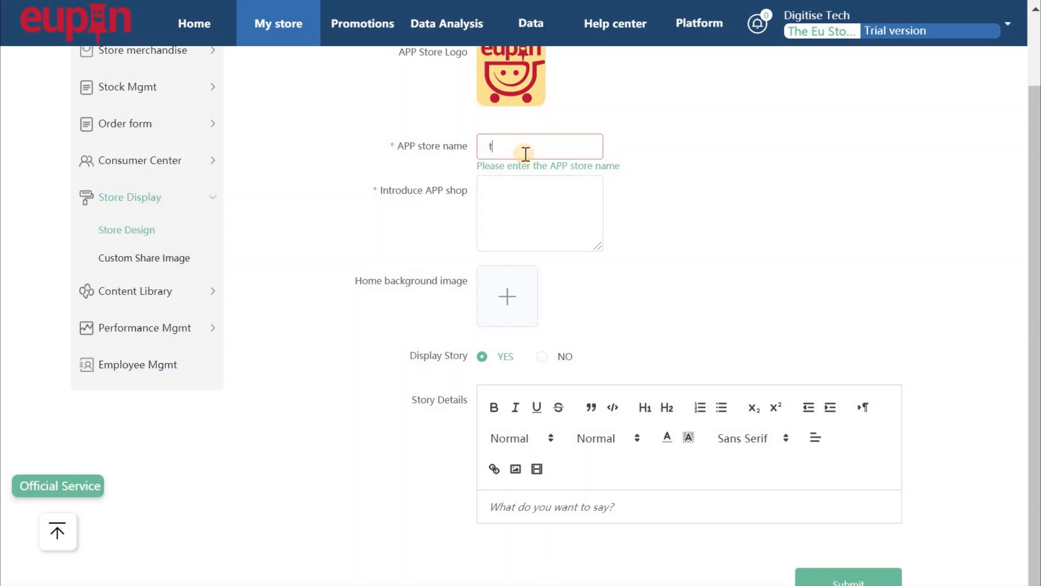
type("h")
key("BackSpace")
key("BackSpace")
type("The Eu Store 优")
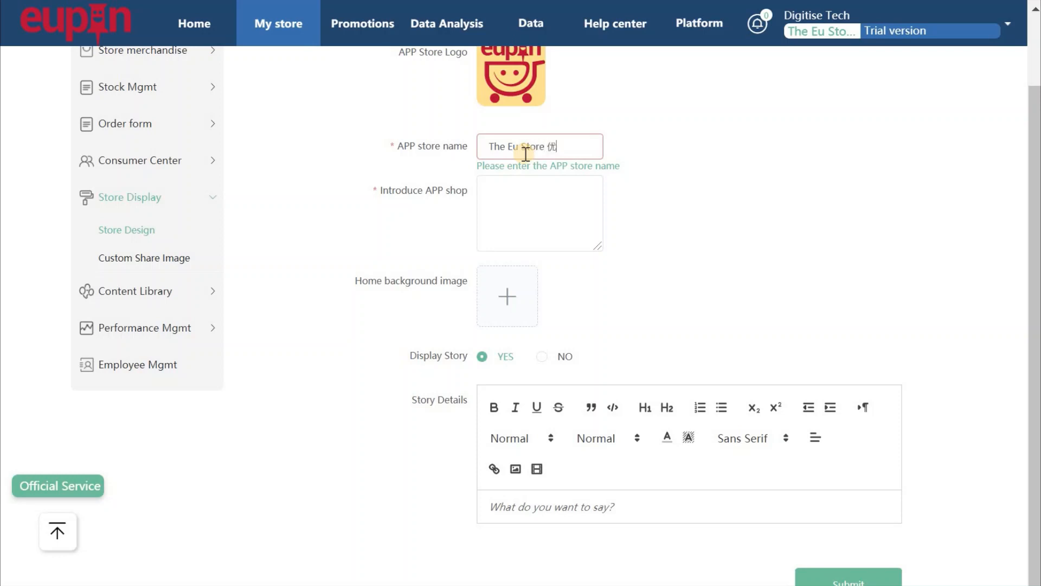
left_click(531, 213)
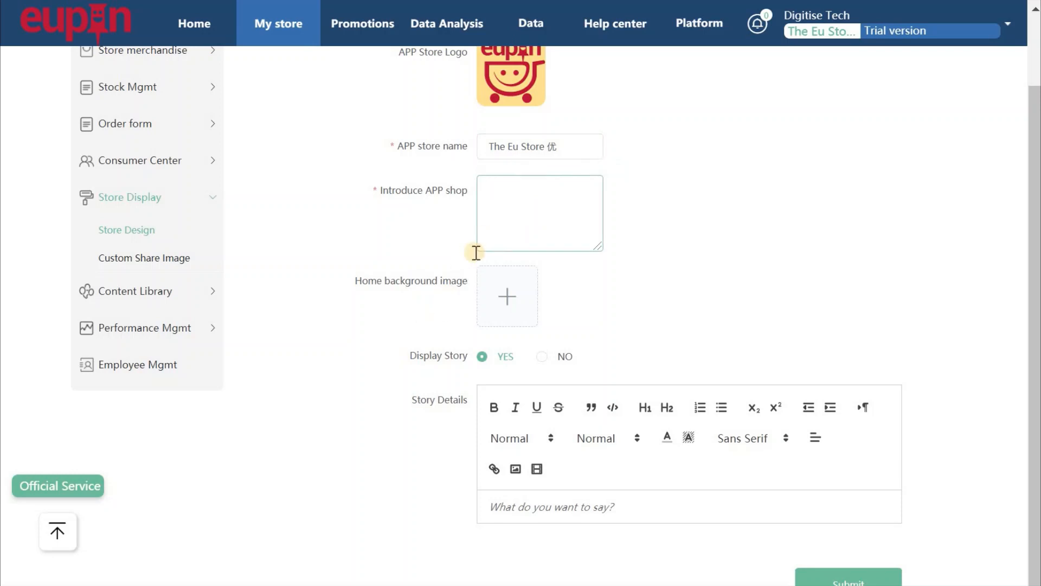
type("The first Eu Store in Malaysia")
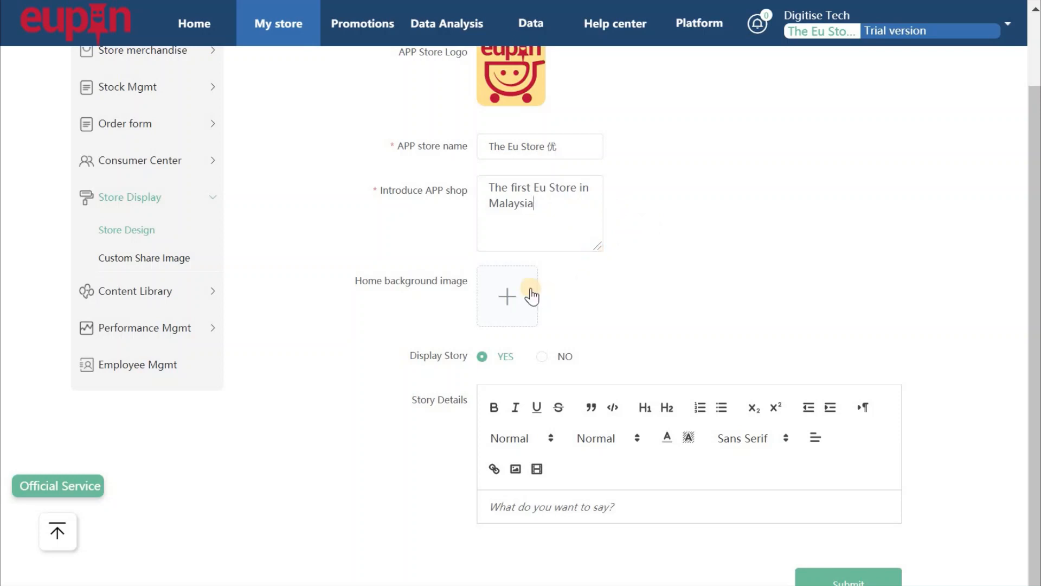
Upload the 'Eu store Background 400x600' image as the store's home background.
left_click(509, 306)
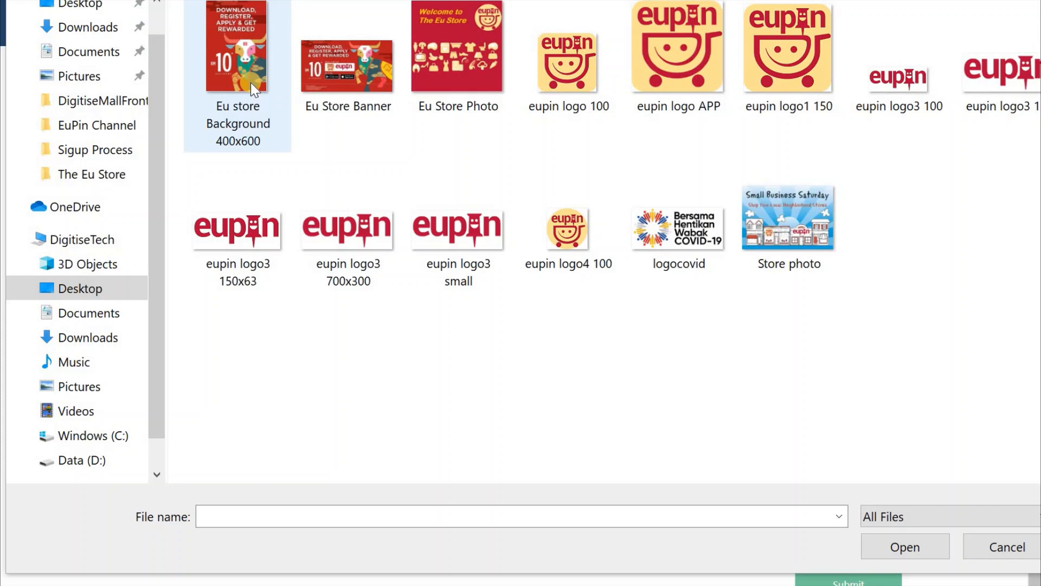
left_click(235, 87)
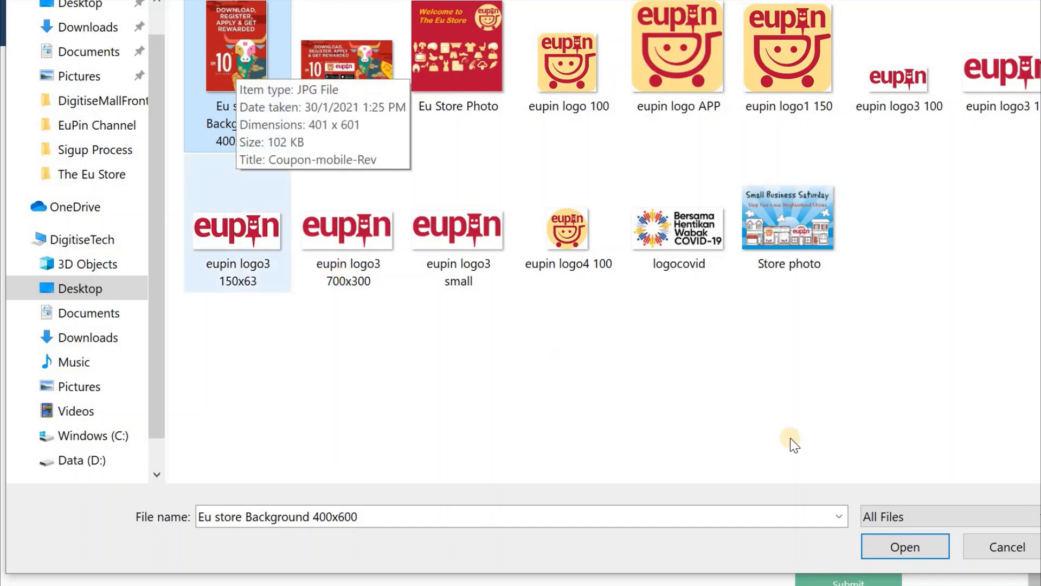
left_click(907, 545)
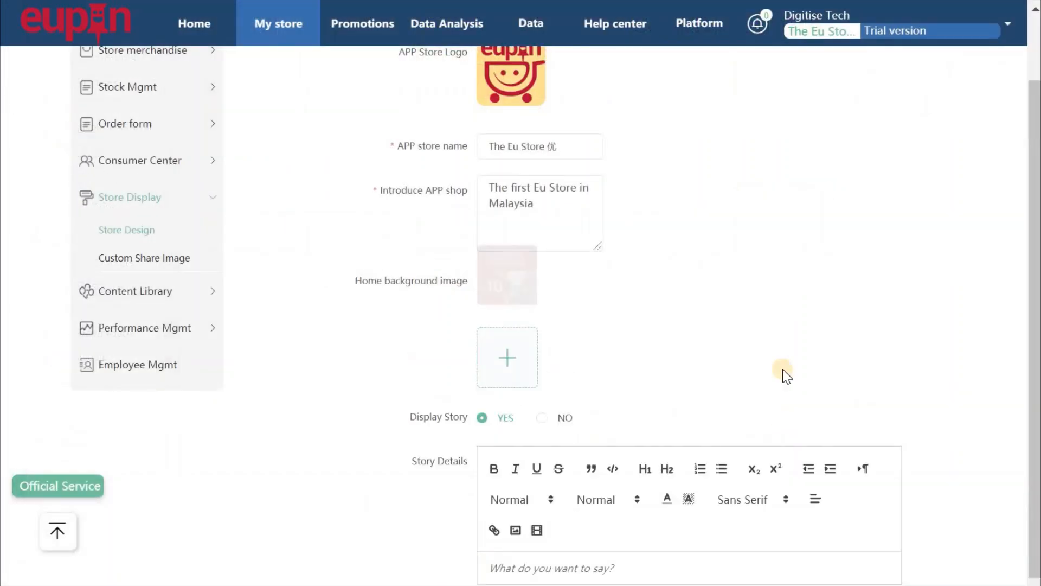
scroll(688, 223, "down", 3)
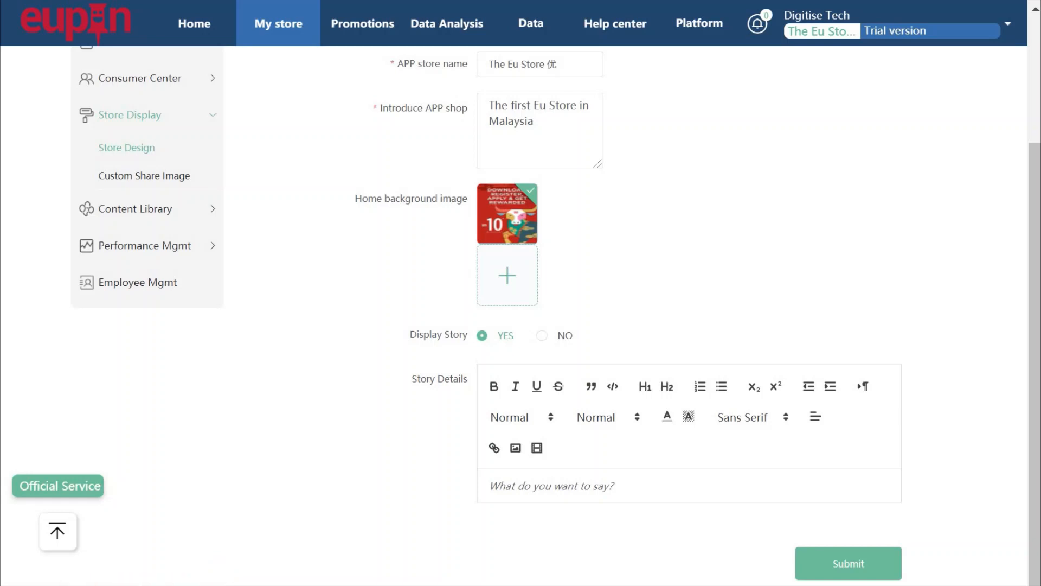
Paste the online-to-offline shopping sentence into Story Details as bold italic Heading 1, with a normal line below.
left_click(679, 485)
type("This is our first Eupin Store, to provide full experiences of online to offline shopping")
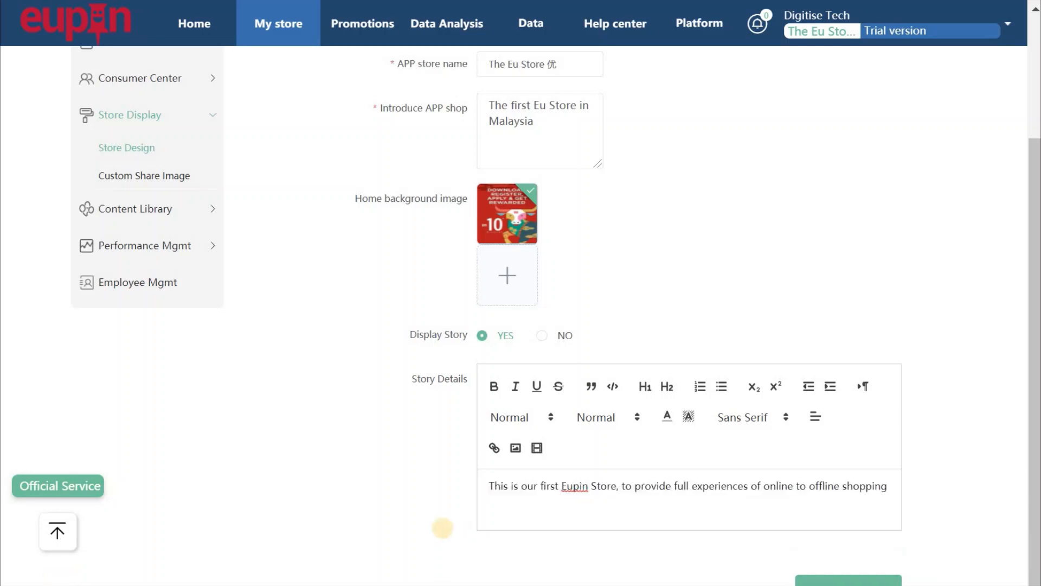
left_click_drag(486, 486, 887, 486)
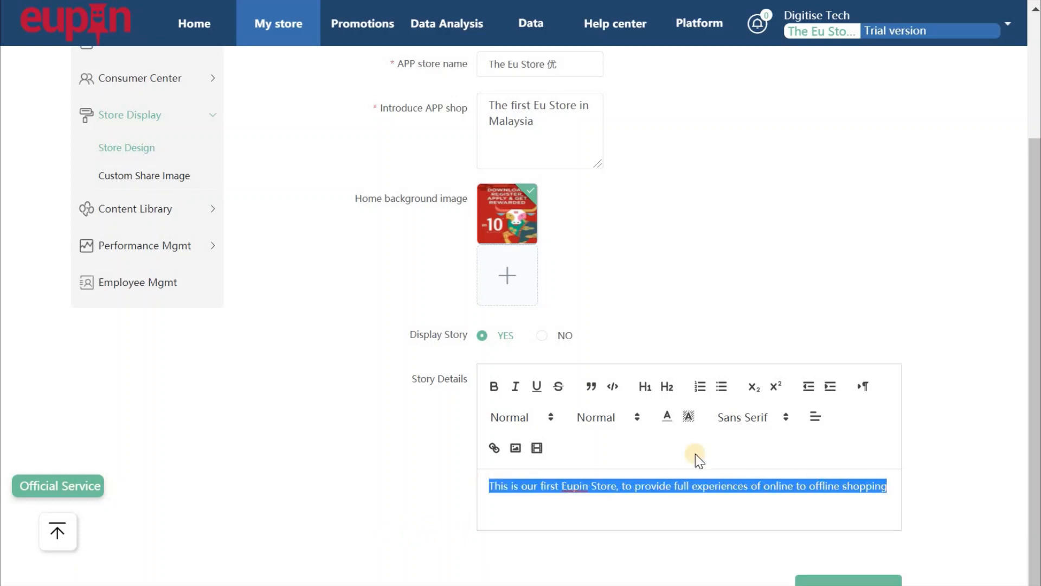
left_click(493, 386)
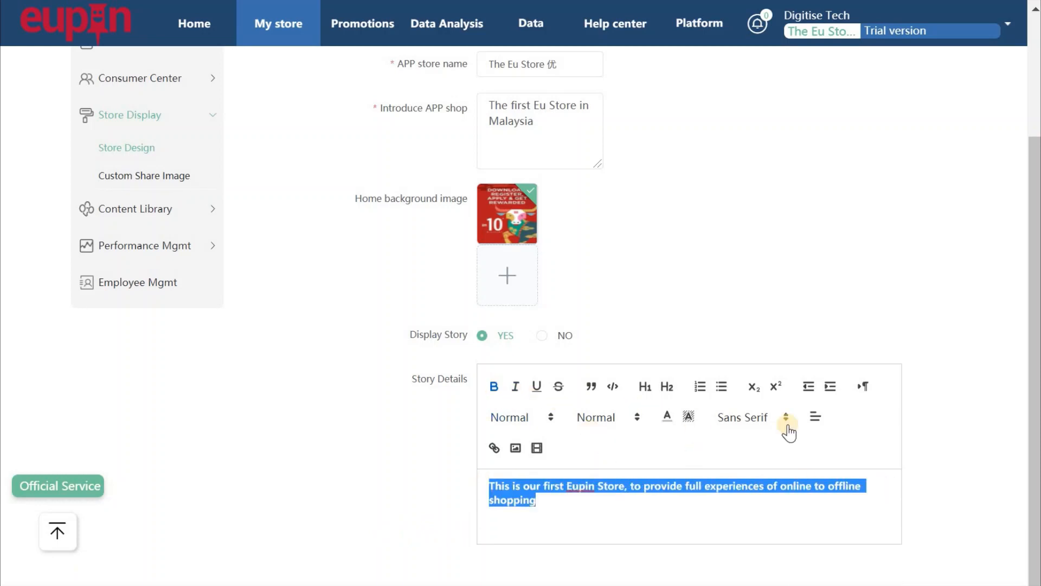
left_click(644, 389)
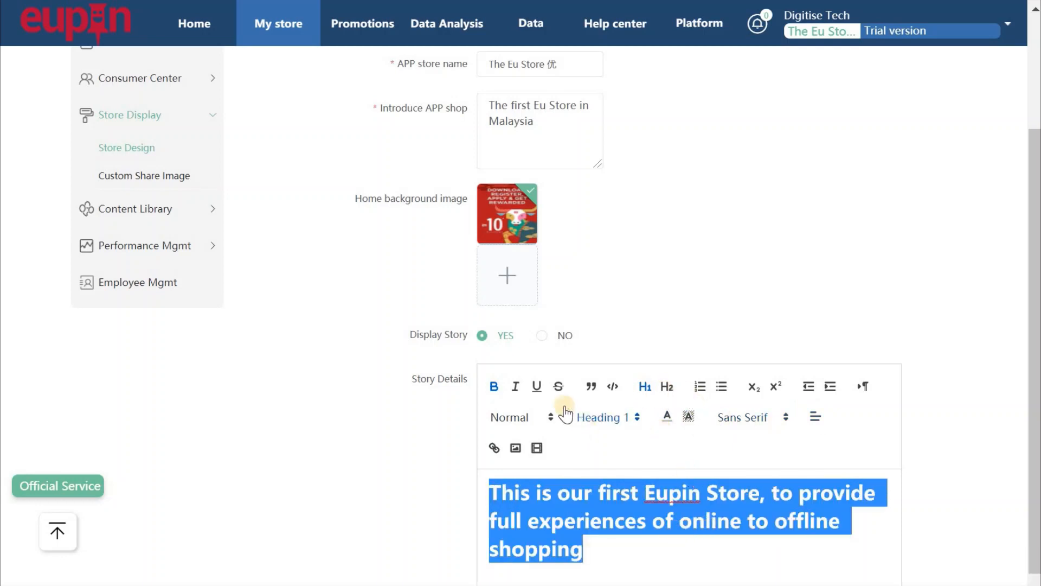
left_click(516, 387)
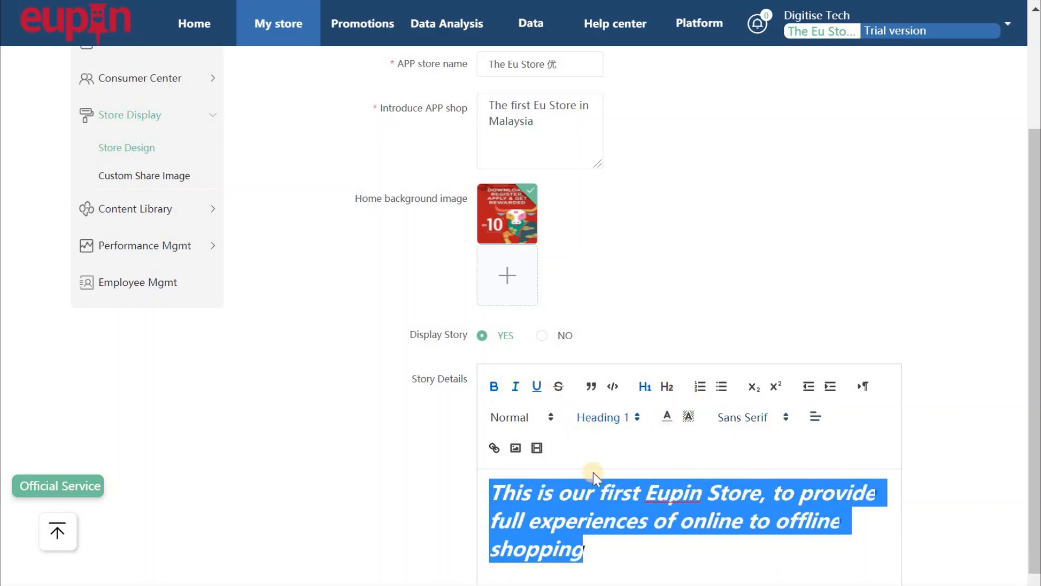
left_click(624, 559)
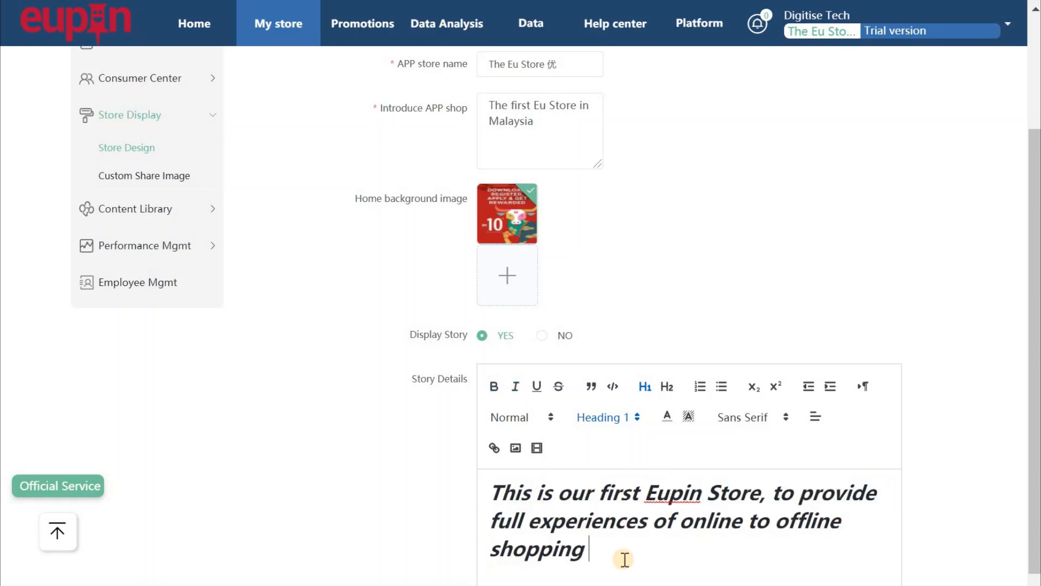
key("Return")
scroll(585, 493, "down", 2)
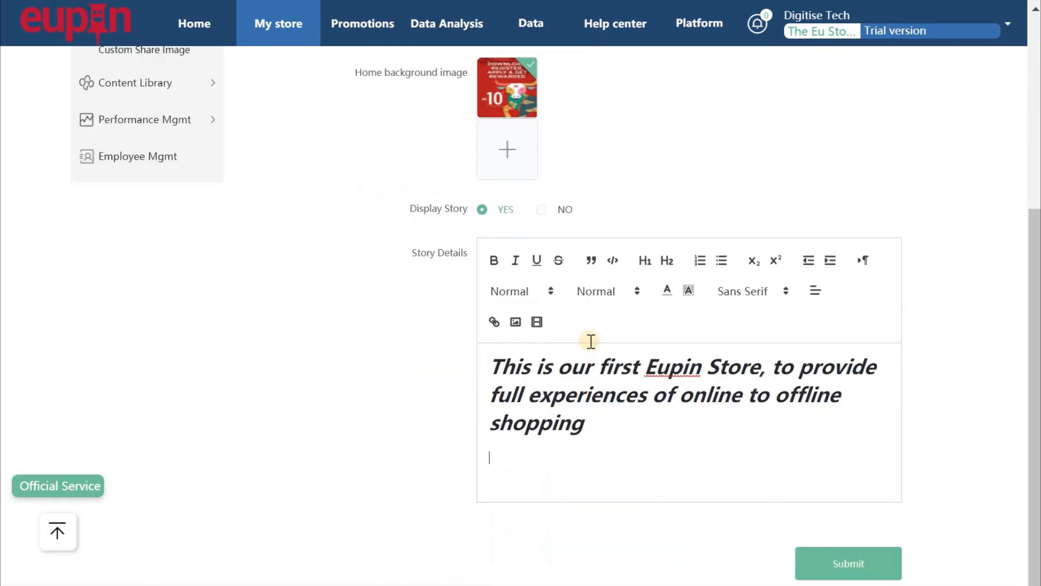
Insert the Store photo image into the story below the heading.
left_click(515, 321)
left_click(772, 219)
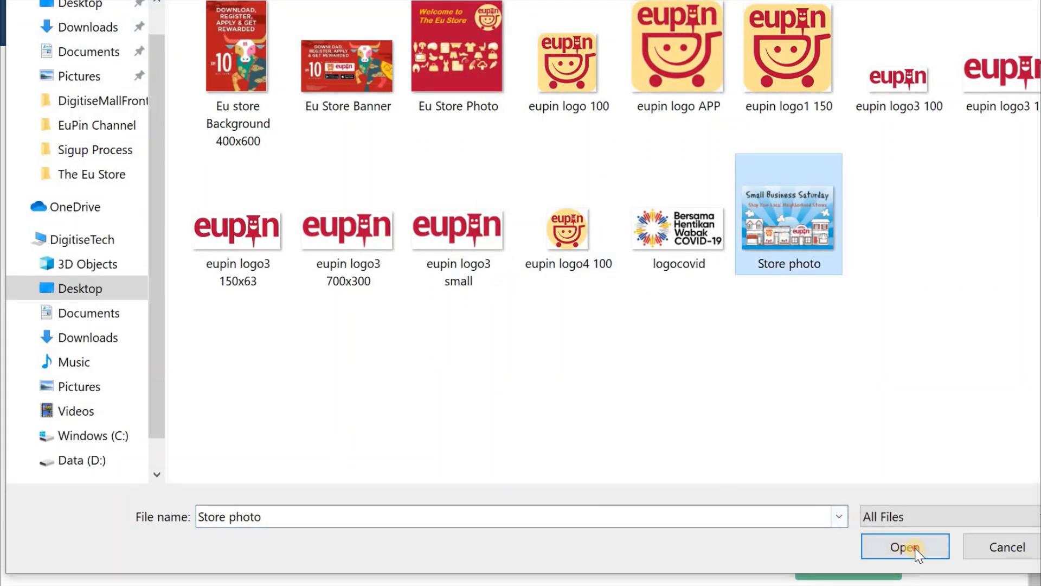
left_click(916, 548)
scroll(897, 499, "down", 5)
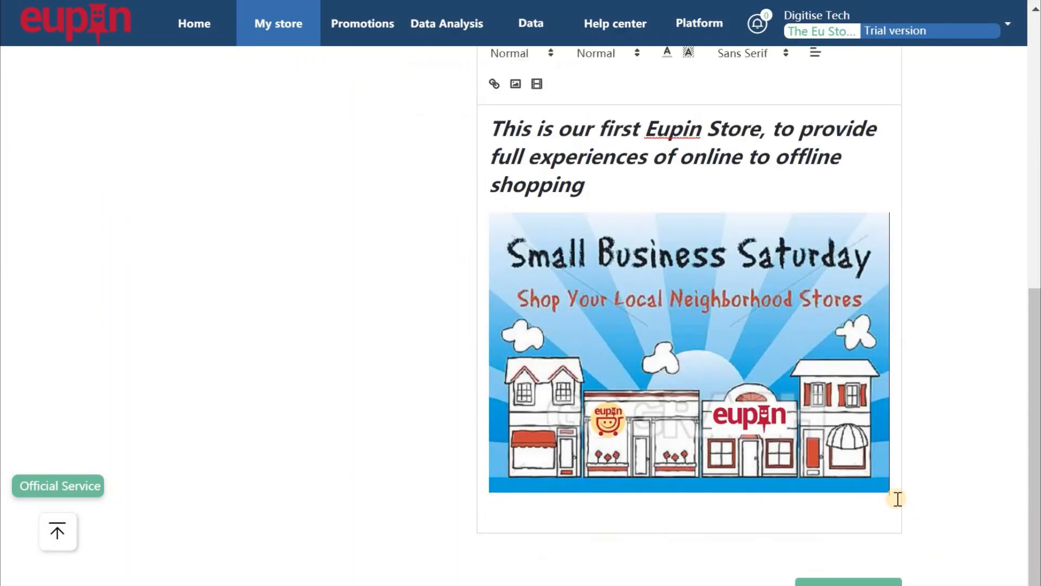
scroll(897, 499, "up", 10)
scroll(896, 499, "down", 10)
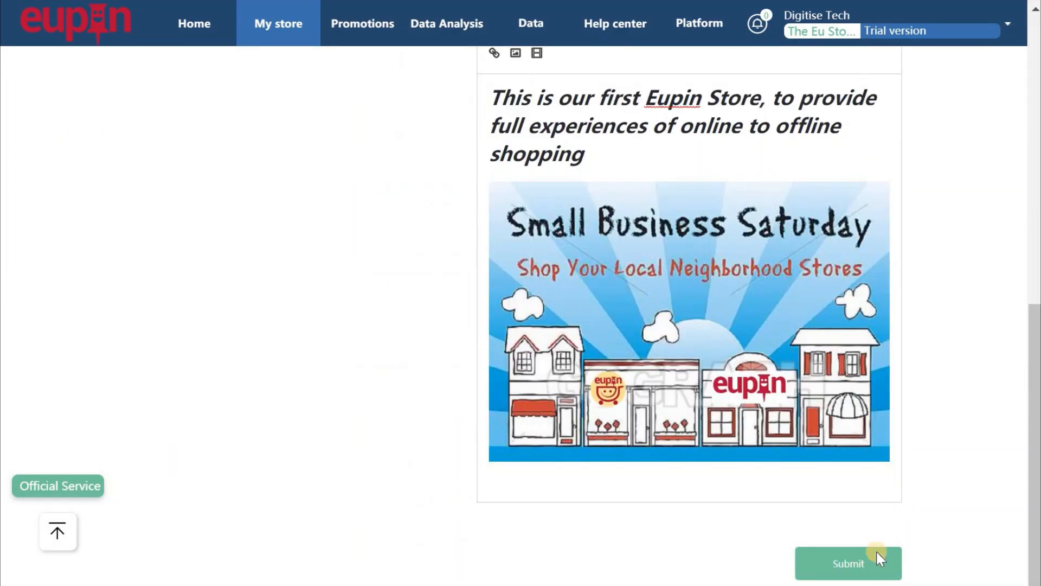
Submit the store design.
left_click(855, 563)
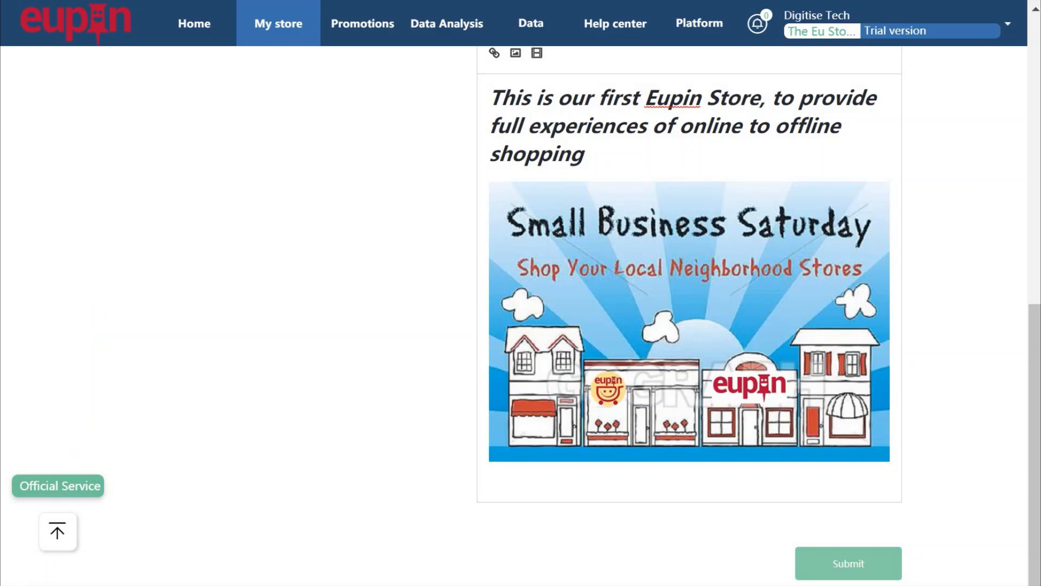
scroll(186, 550, "up", 1)
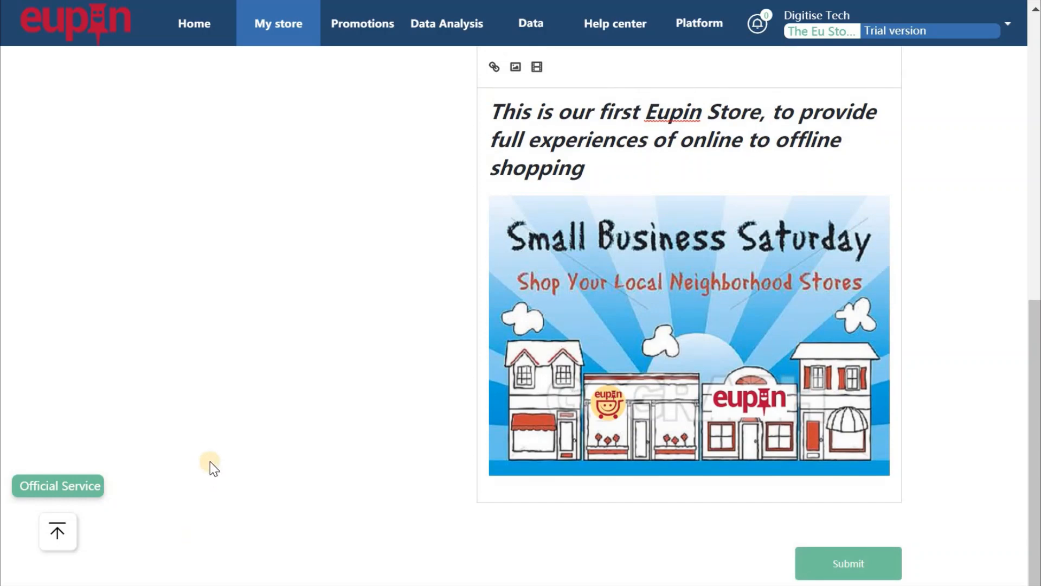
scroll(233, 426, "up", 10)
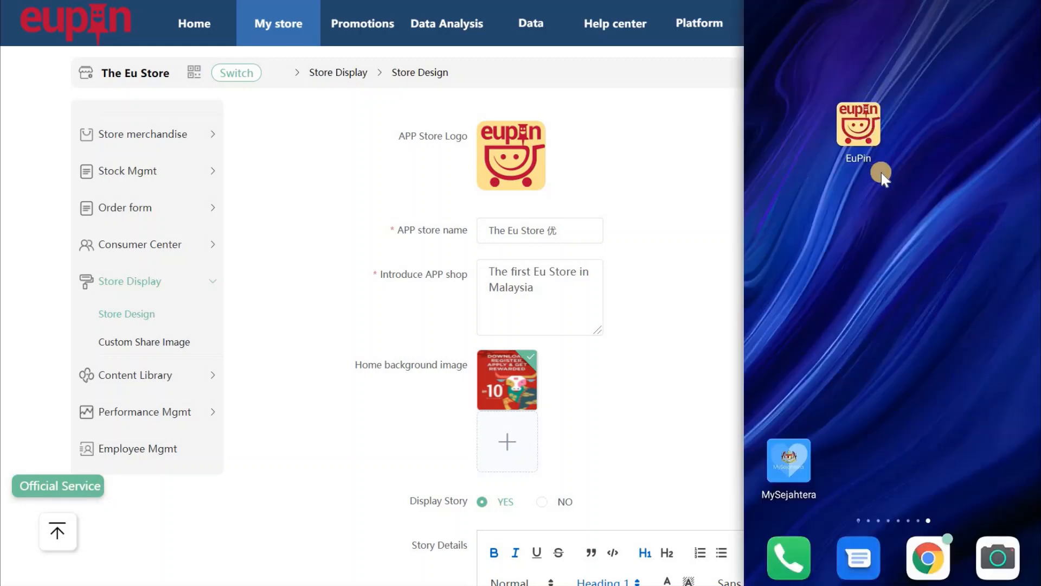
Launch EuPin on the phone and open the store list from a featured store.
left_click(865, 133)
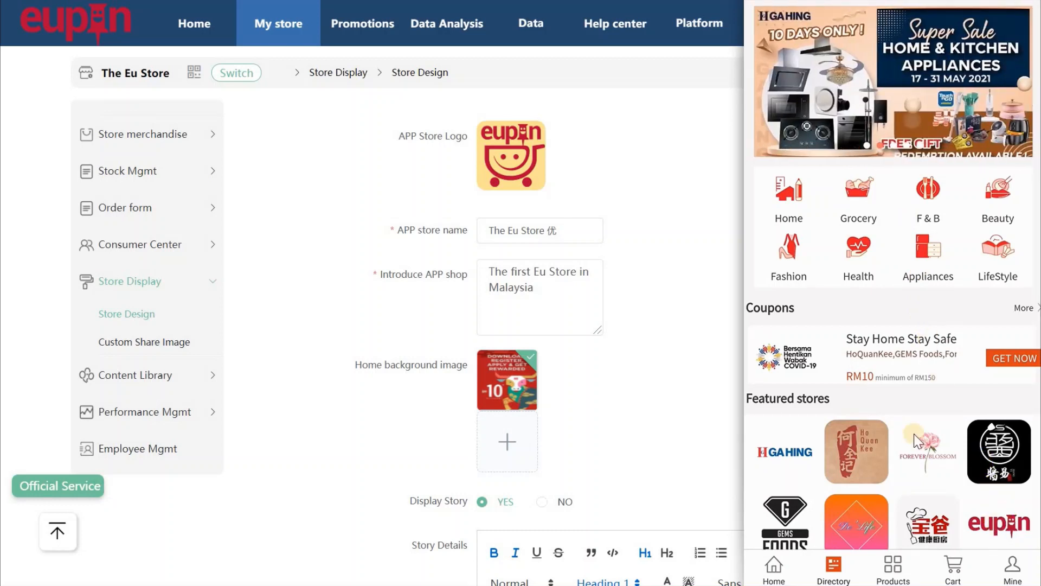
scroll(917, 441, "down", 1)
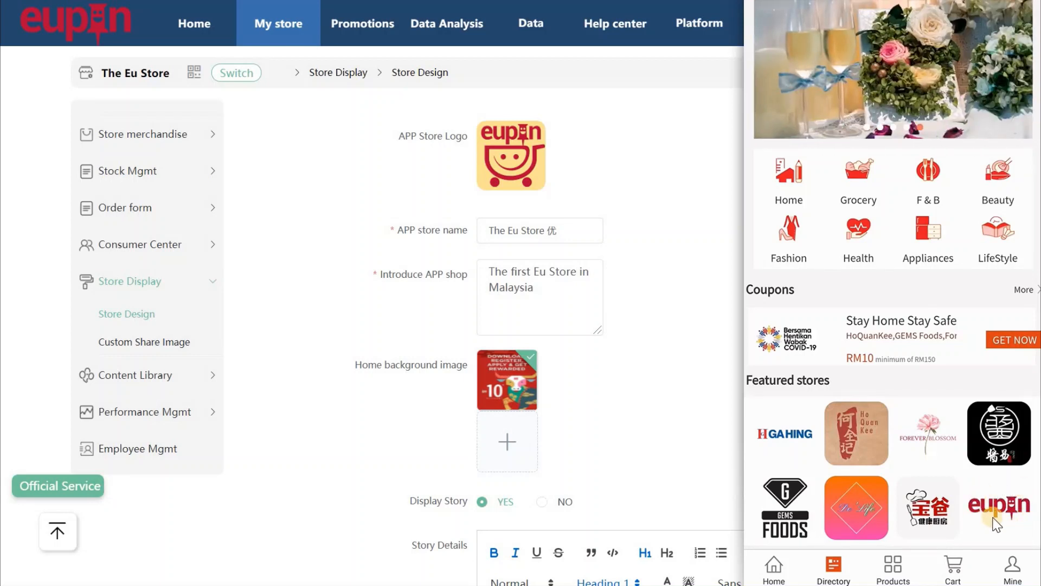
left_click(857, 172)
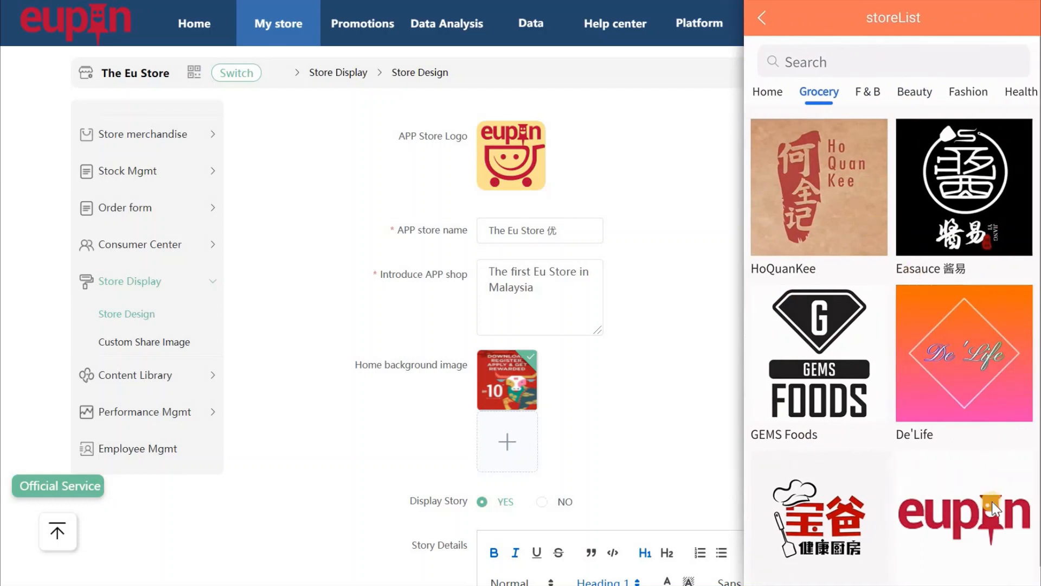
Browse the Home, Fashion, Health, LifeStyle and Beauty store categories, then return home.
left_click(765, 97)
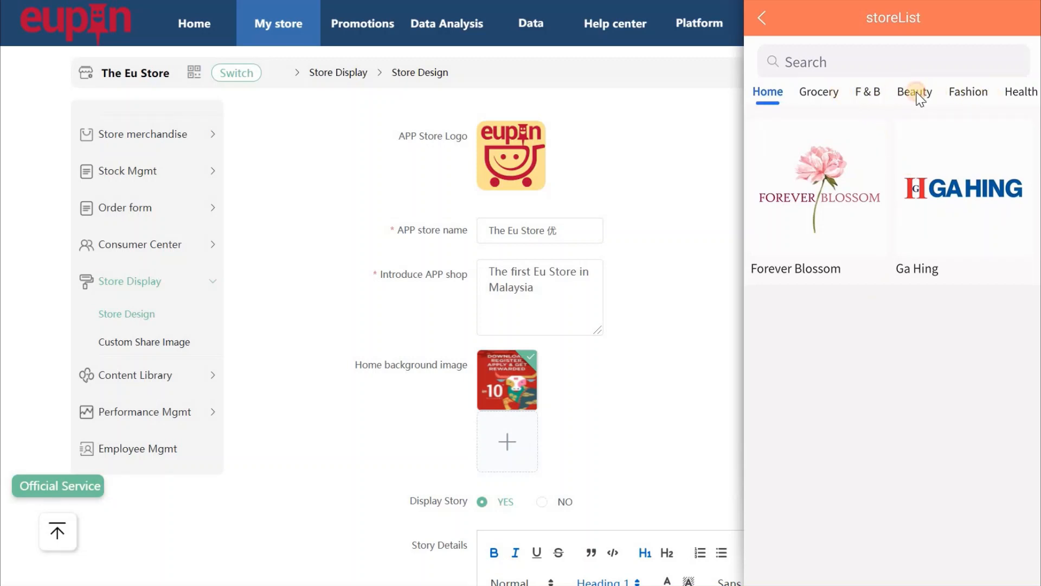
left_click(965, 92)
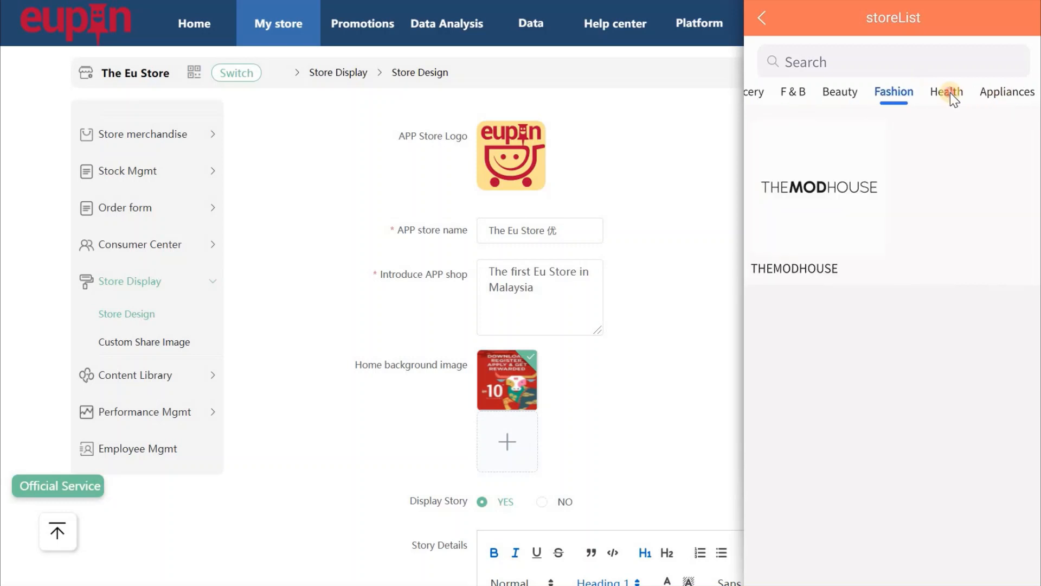
left_click(950, 92)
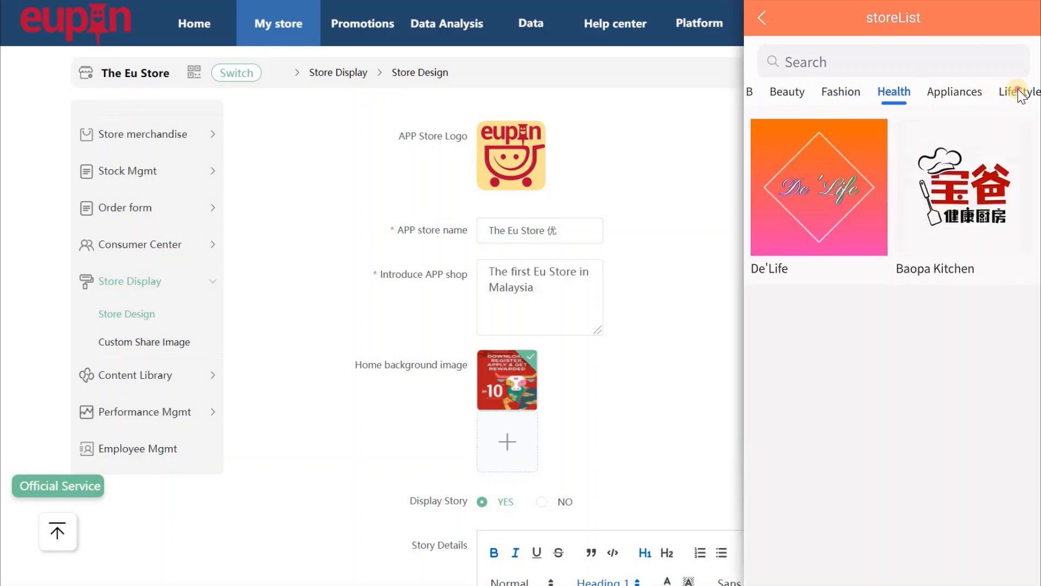
left_click(1015, 92)
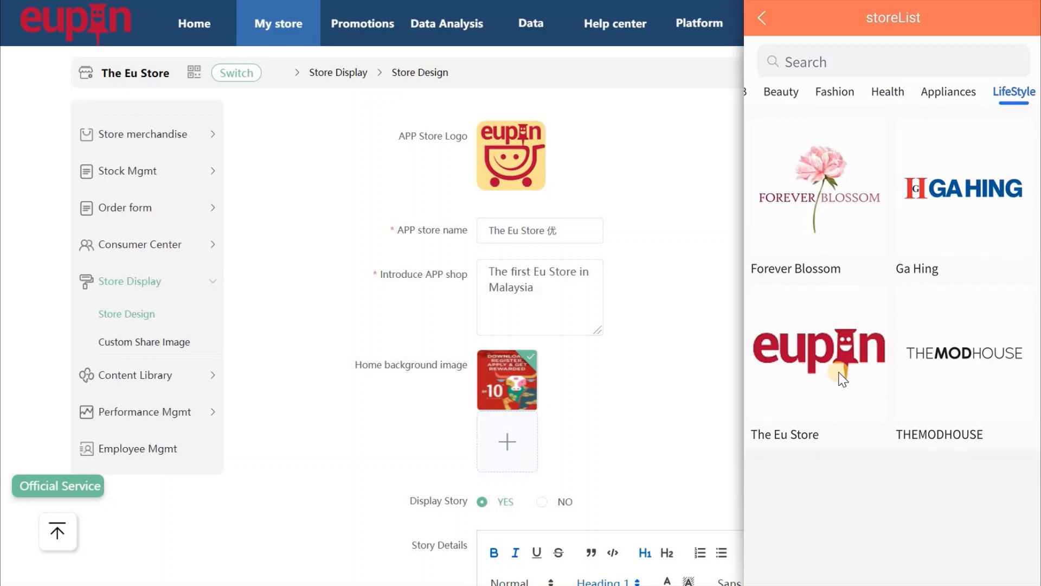
left_click(786, 96)
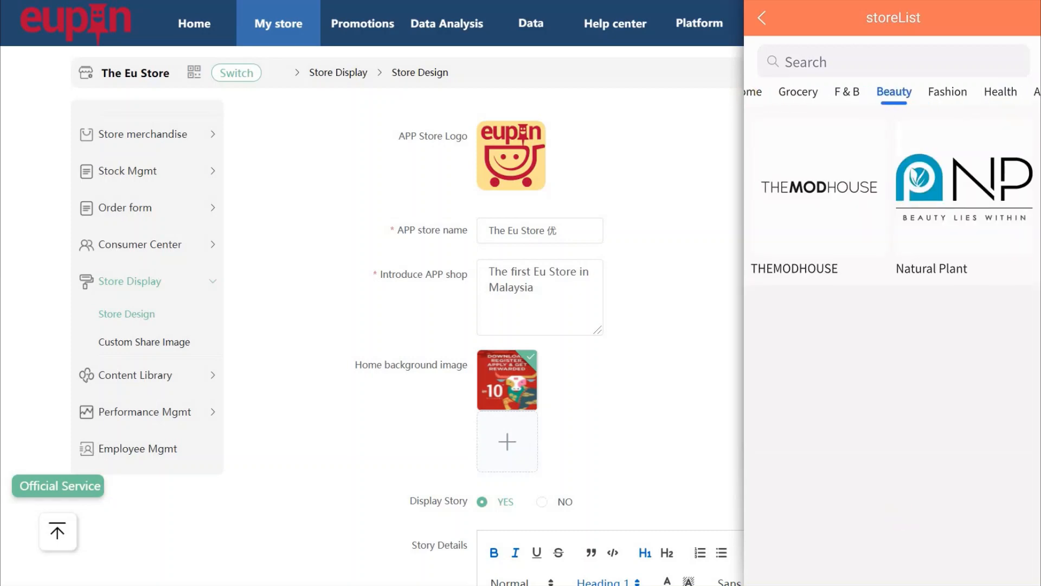
left_click(762, 20)
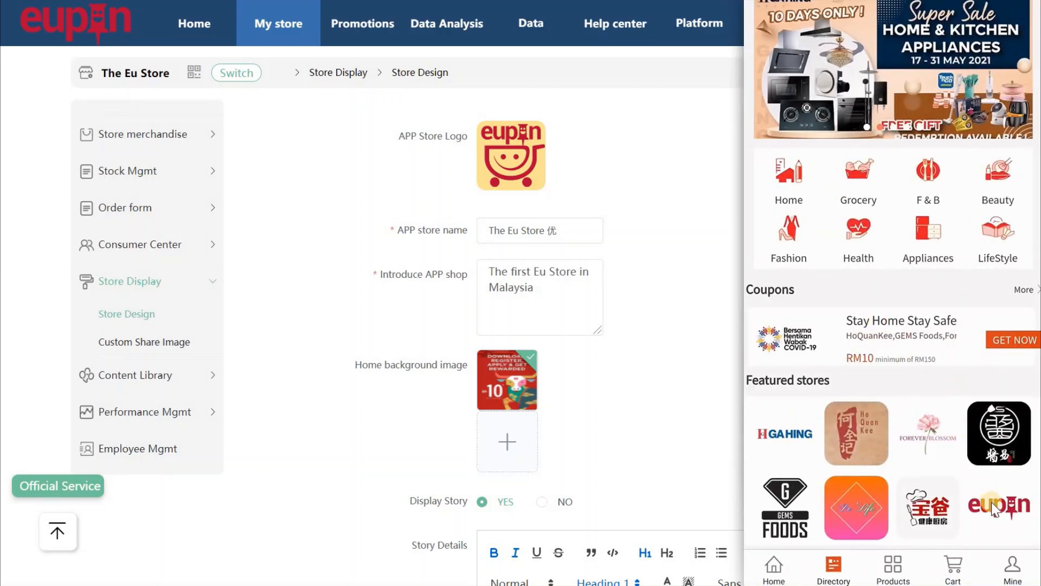
Open The Eu Store's page and check its address.
left_click(997, 507)
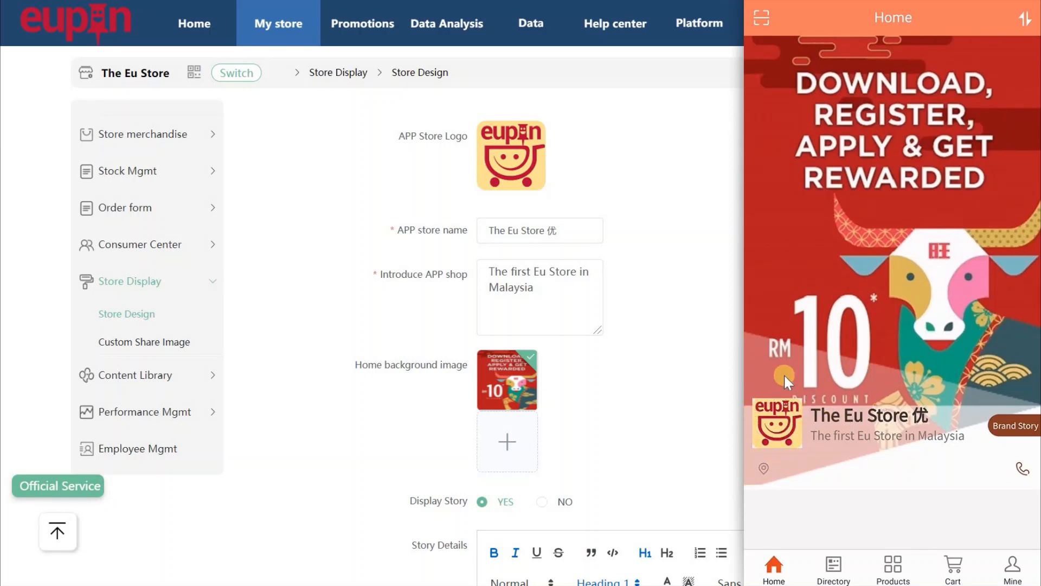
left_click(763, 468)
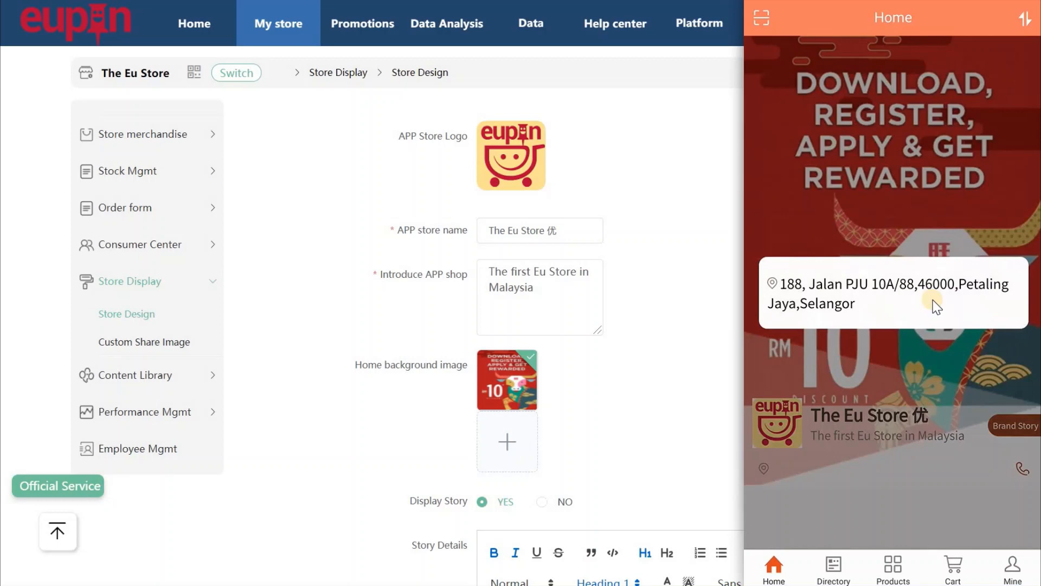
left_click(942, 472)
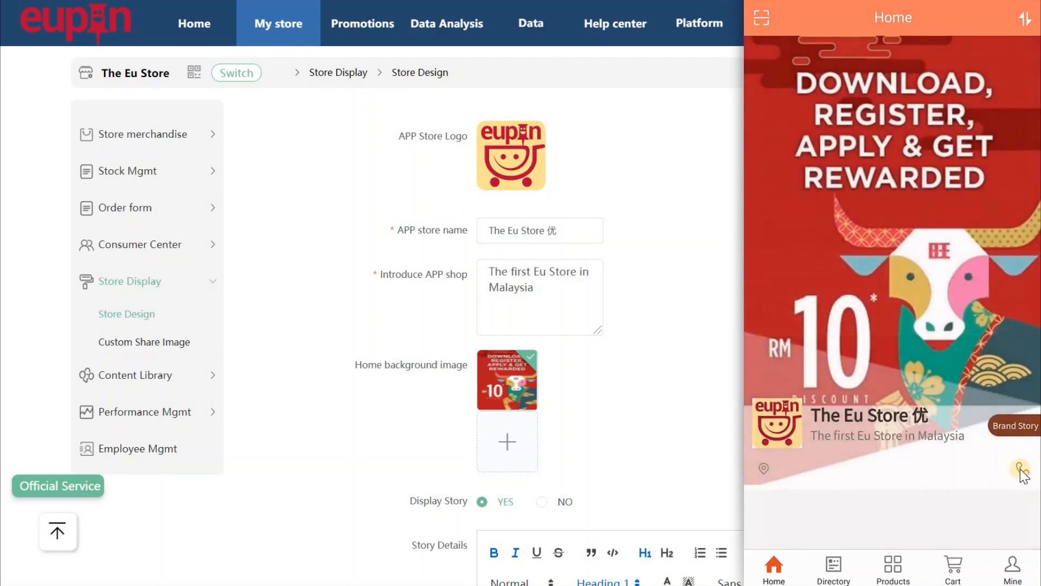
Check the store's call button opens the dialer with its number, then reopen EuPin.
left_click(1021, 470)
left_click(897, 320)
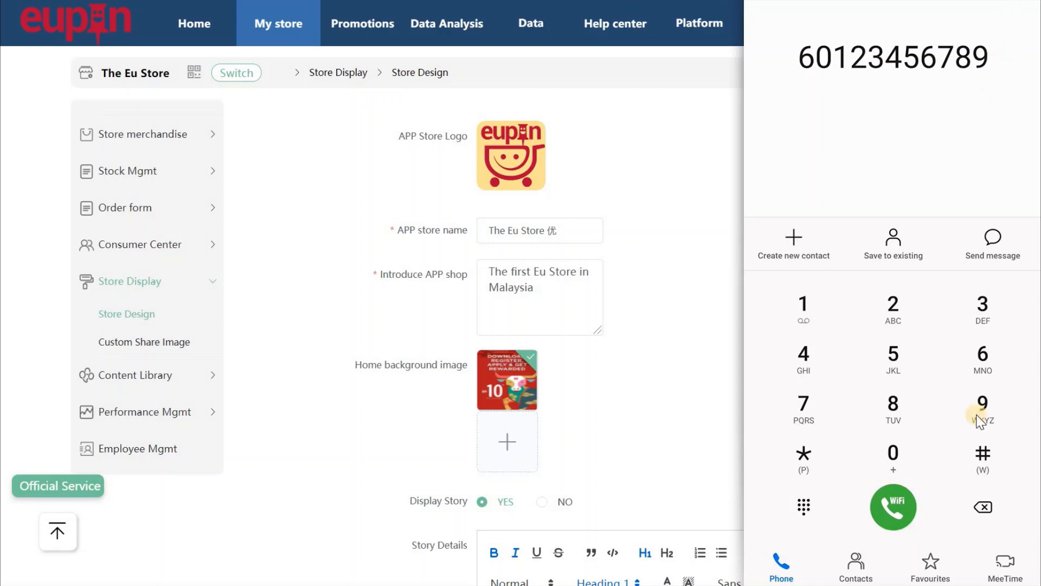
key("Escape")
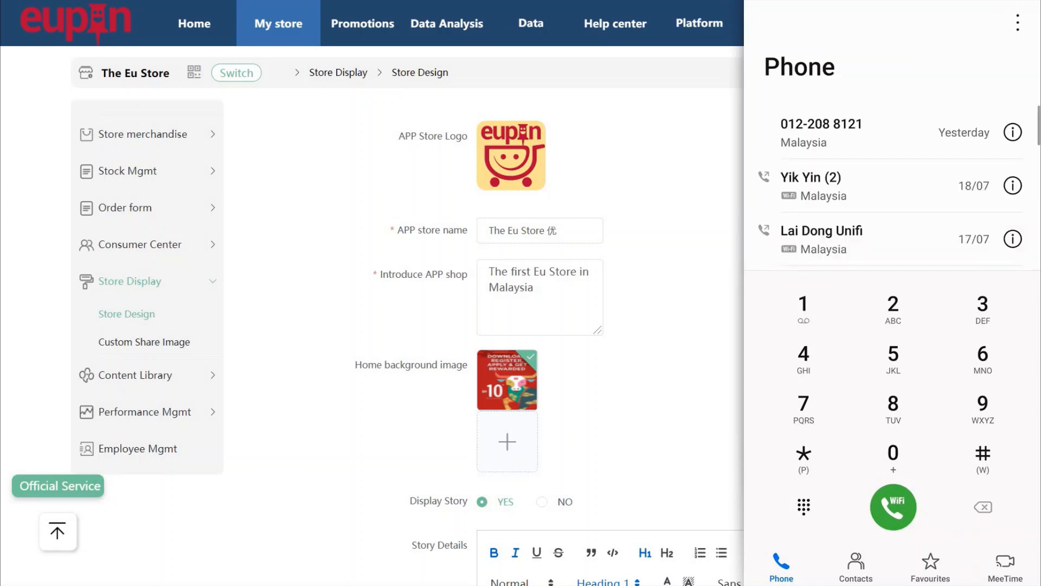
key("Escape")
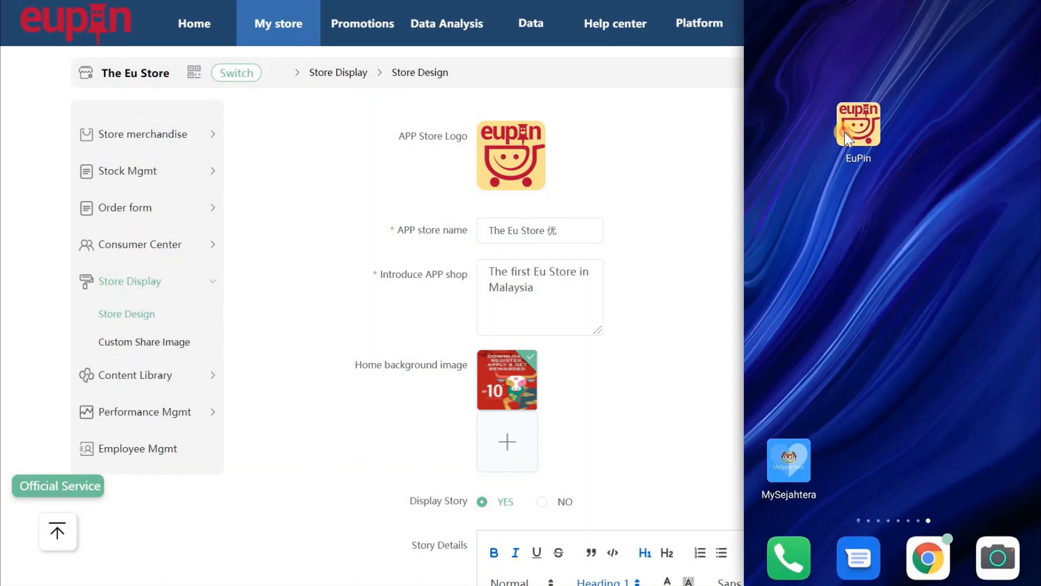
left_click(845, 132)
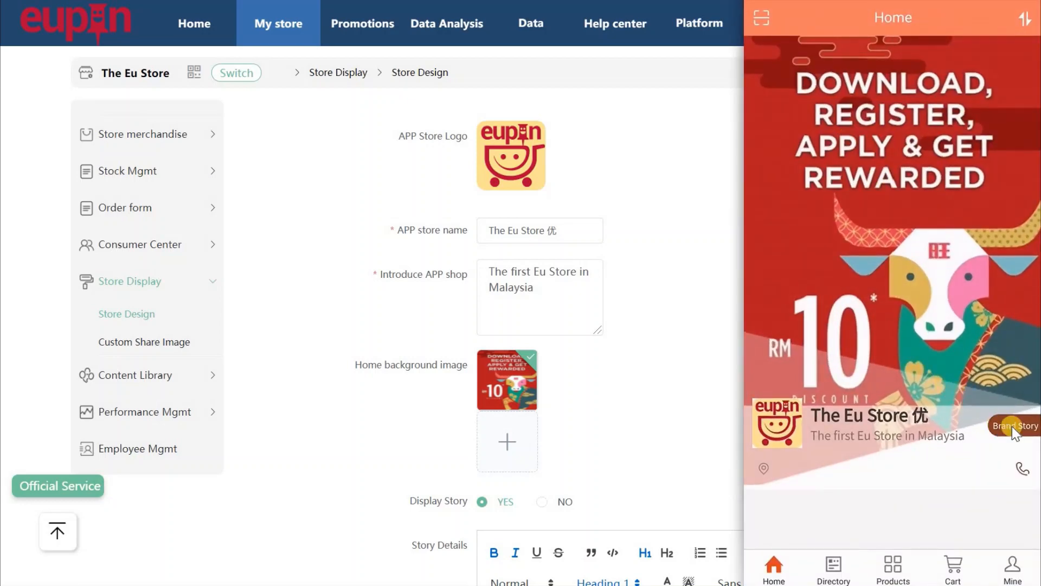
View The Eu Store's Brand Story, then go back and switch to the Directory page.
left_click(1013, 425)
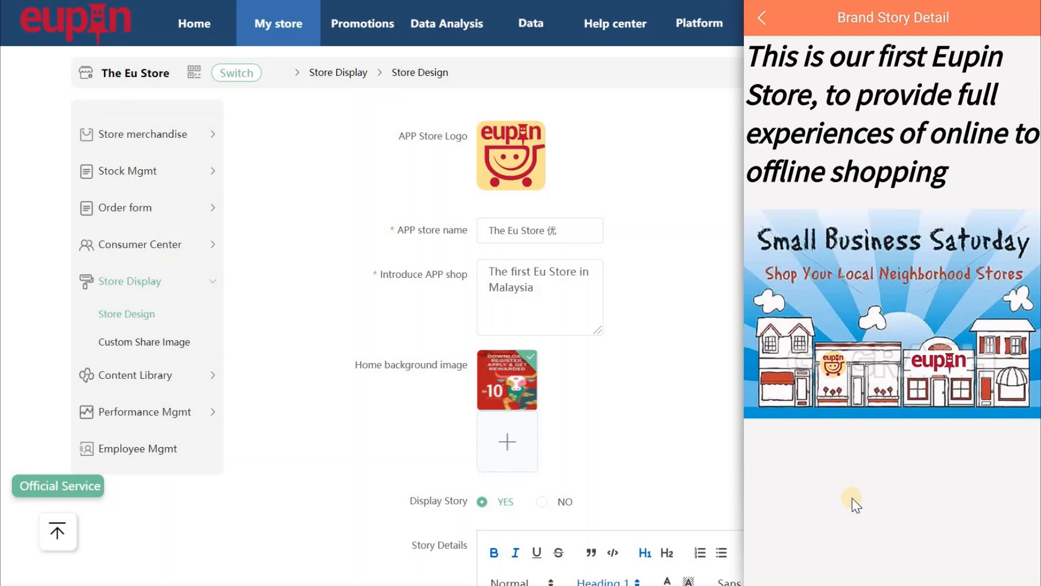
left_click(762, 19)
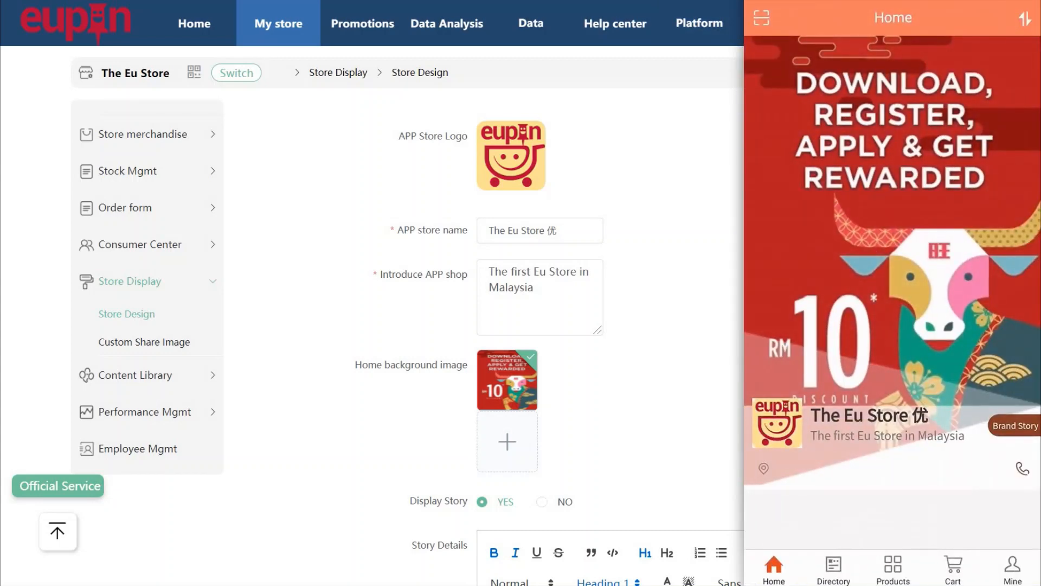
left_click(834, 565)
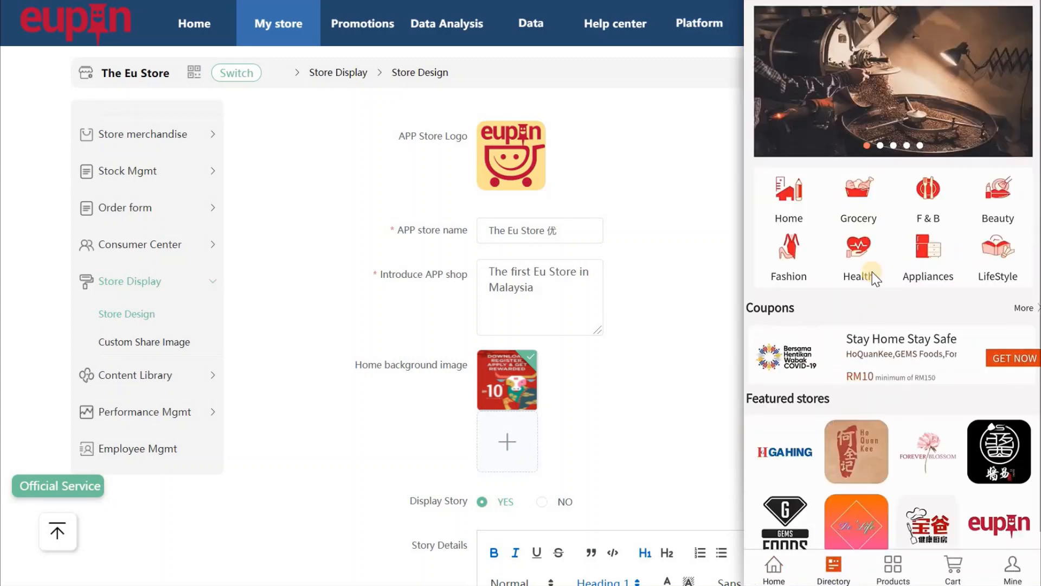